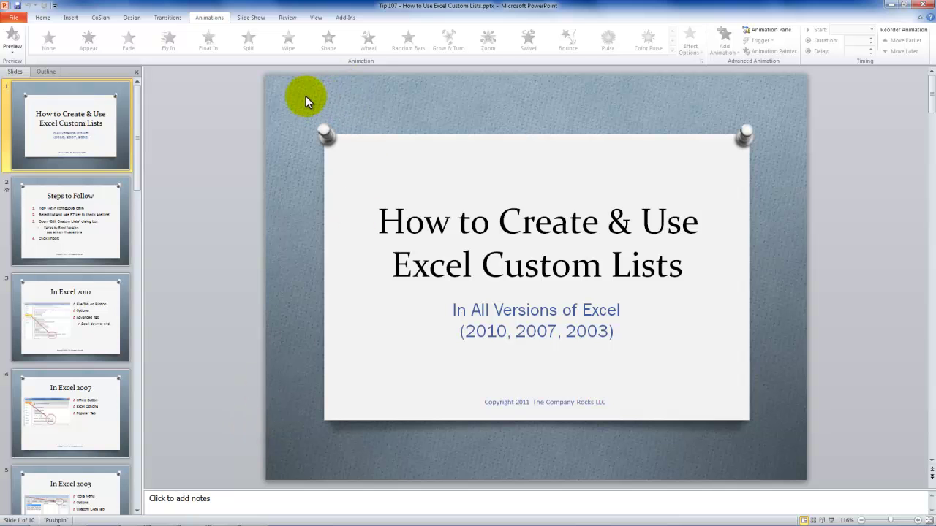
# Step: Review the presentation's theme, the Steps to Follow slide with its animations, and the In Excel 2010 slide
pyautogui.click(136, 18)
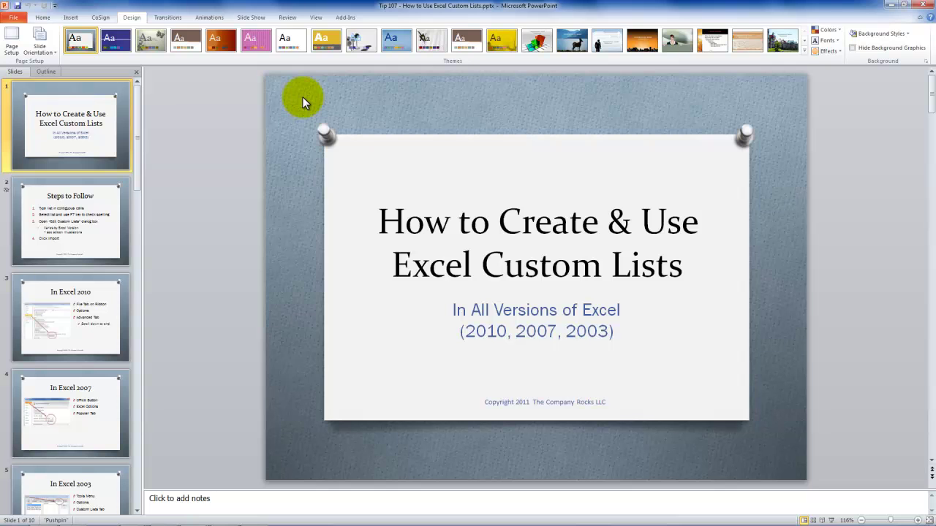
pyautogui.click(90, 209)
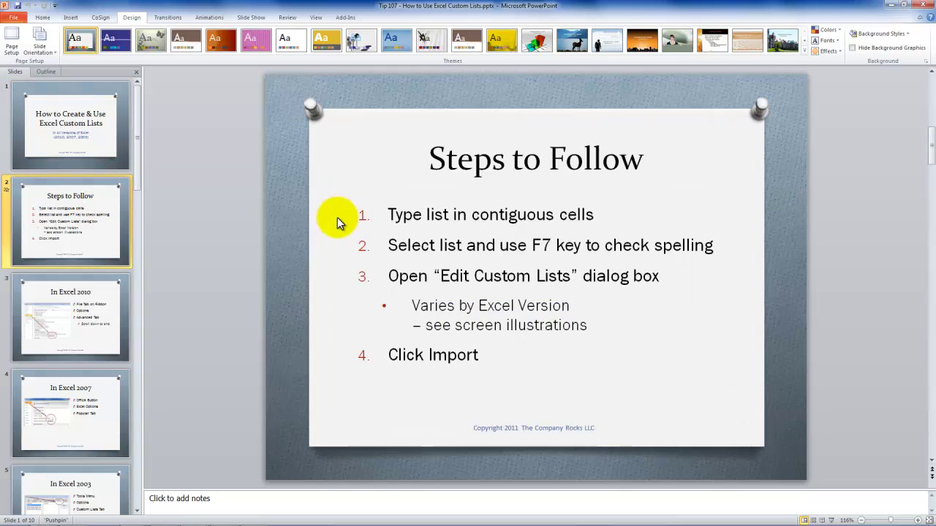
pyautogui.click(208, 18)
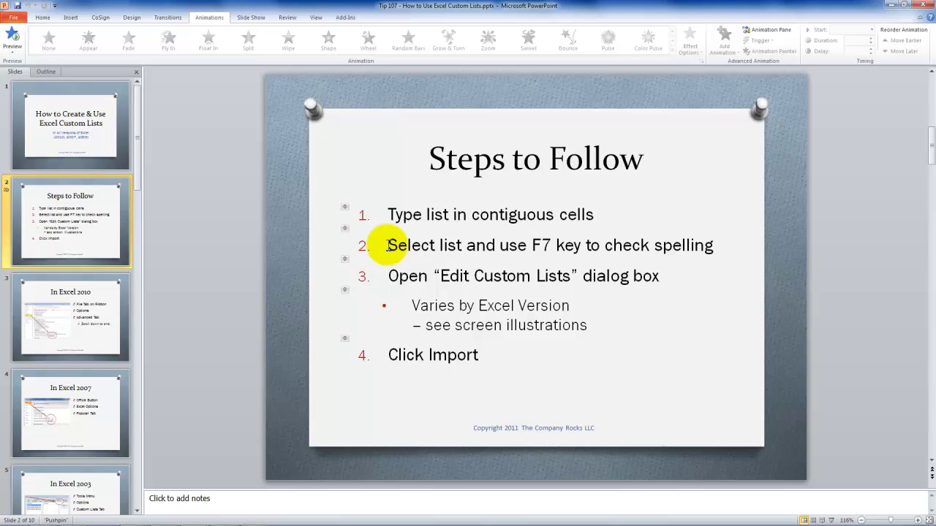
pyautogui.click(81, 321)
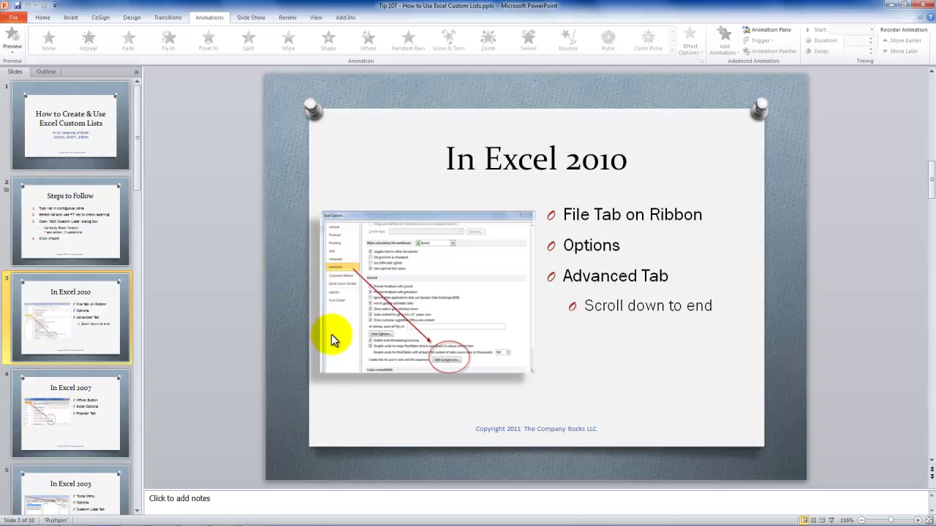
# Step: Choose the shared public PowerPoint presentations folder on Windows Live SkyDrive as the presentation's web save location
pyautogui.click(13, 17)
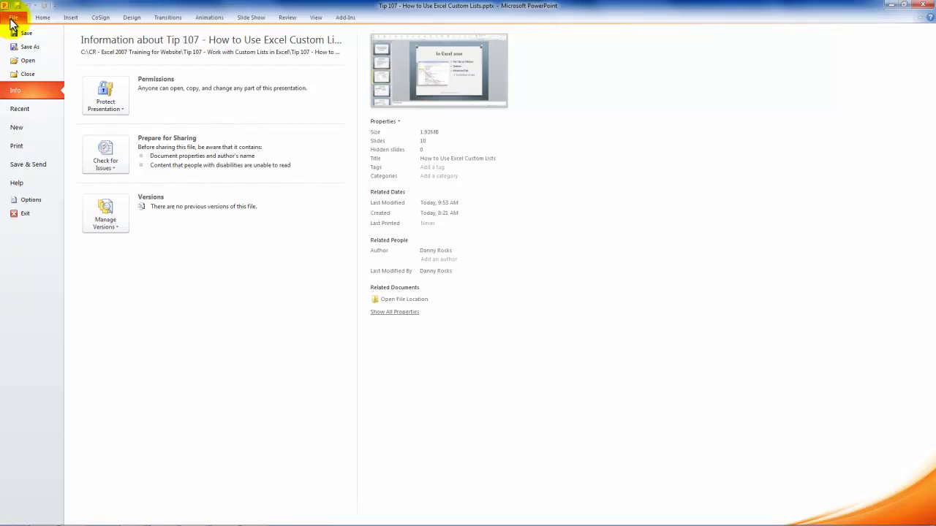
pyautogui.click(30, 166)
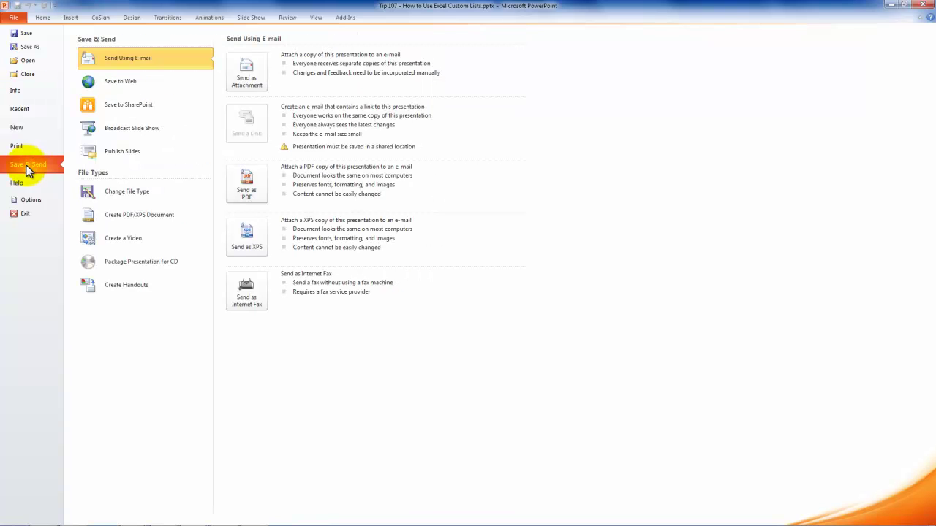
pyautogui.click(117, 86)
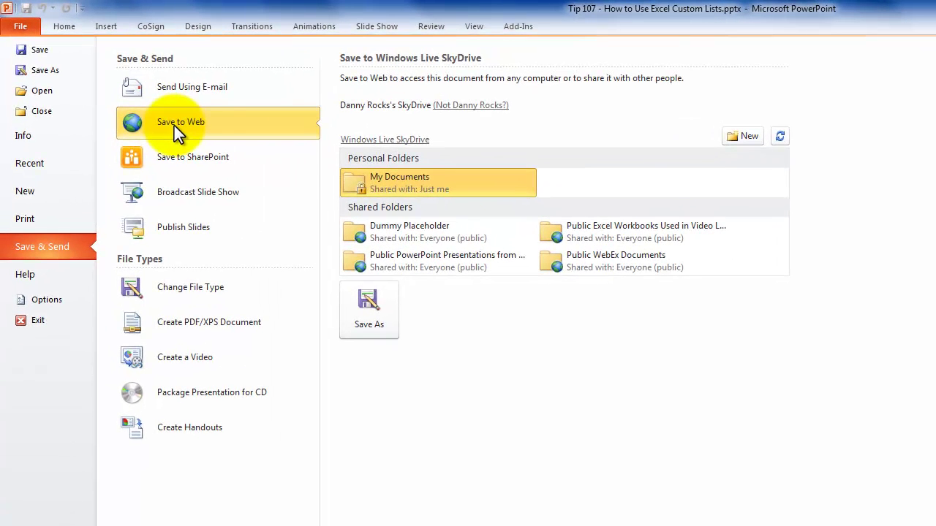
pyautogui.click(398, 259)
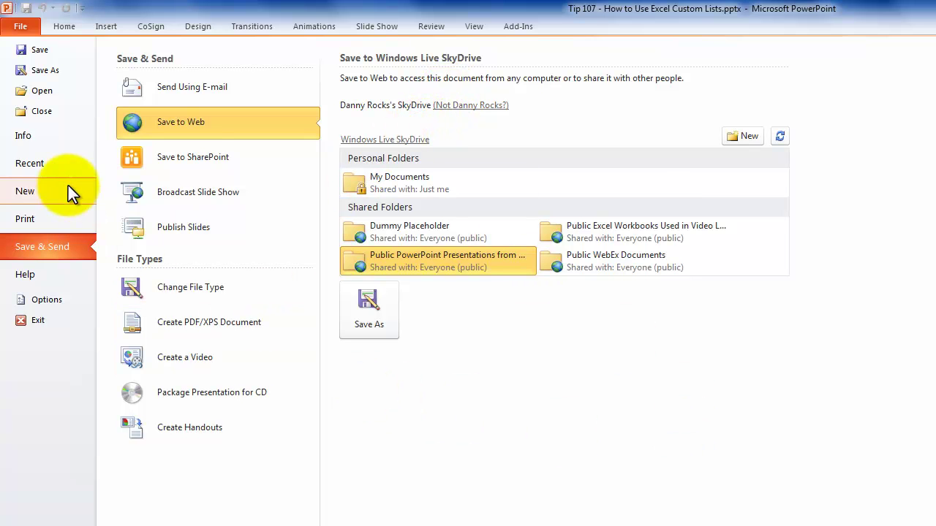
# Step: Check the list of recent presentations and close the Tip 107 presentation
pyautogui.click(40, 166)
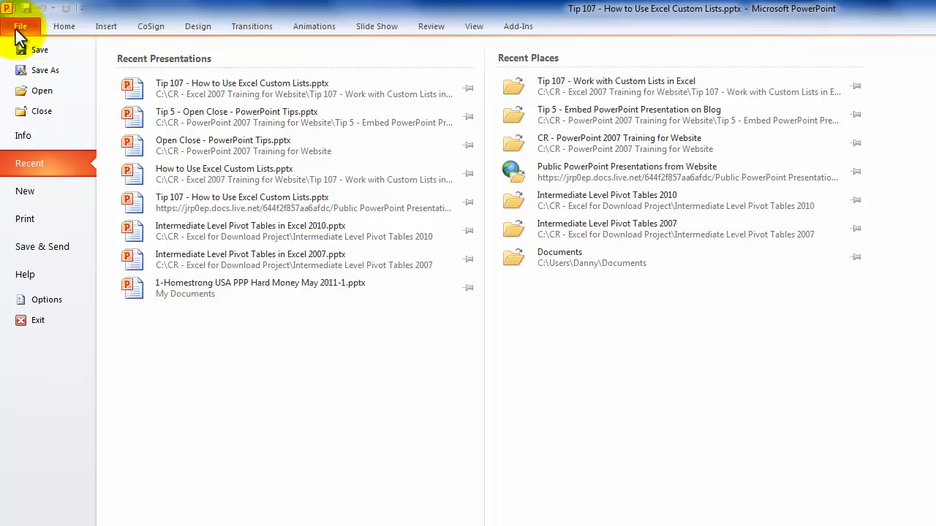
pyautogui.click(42, 111)
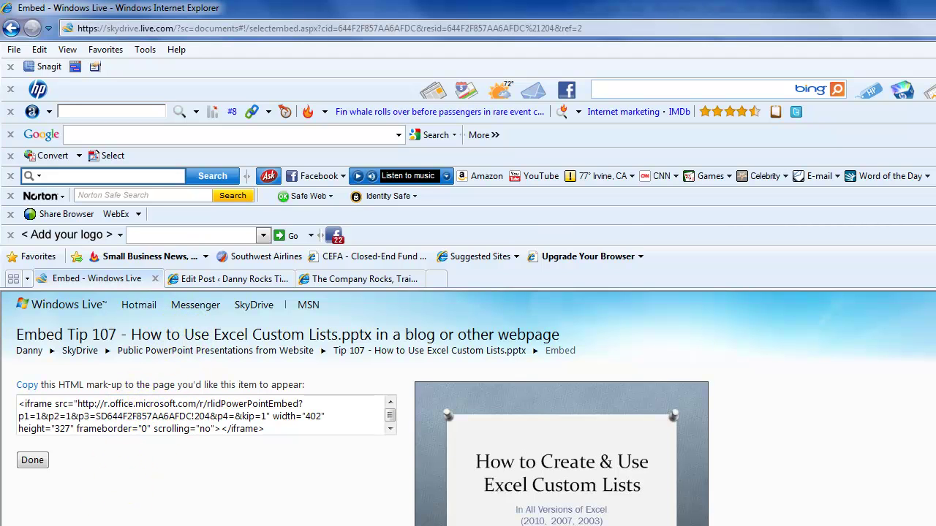
# Step: Switch to the test post in the browser's blog editor, compare the visual view, and set the editor to HTML mode
pyautogui.click(249, 280)
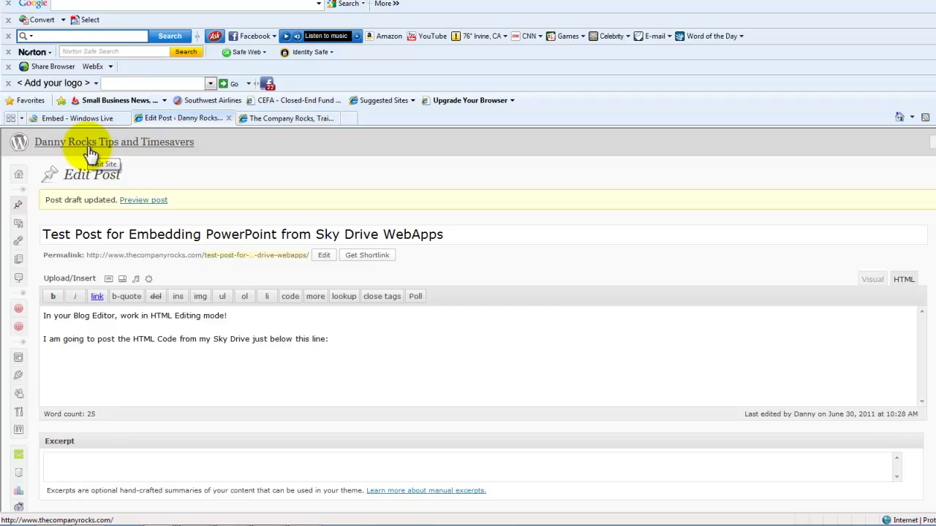
pyautogui.click(872, 280)
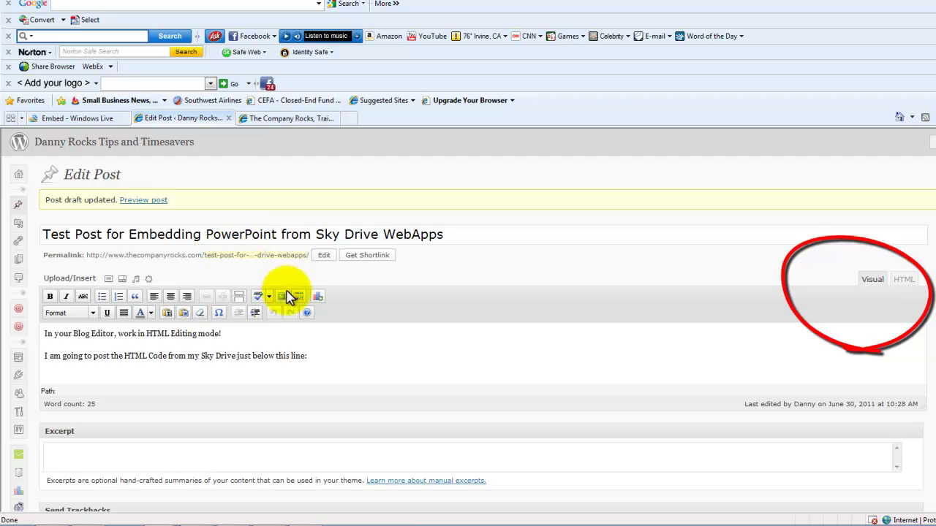
pyautogui.click(904, 282)
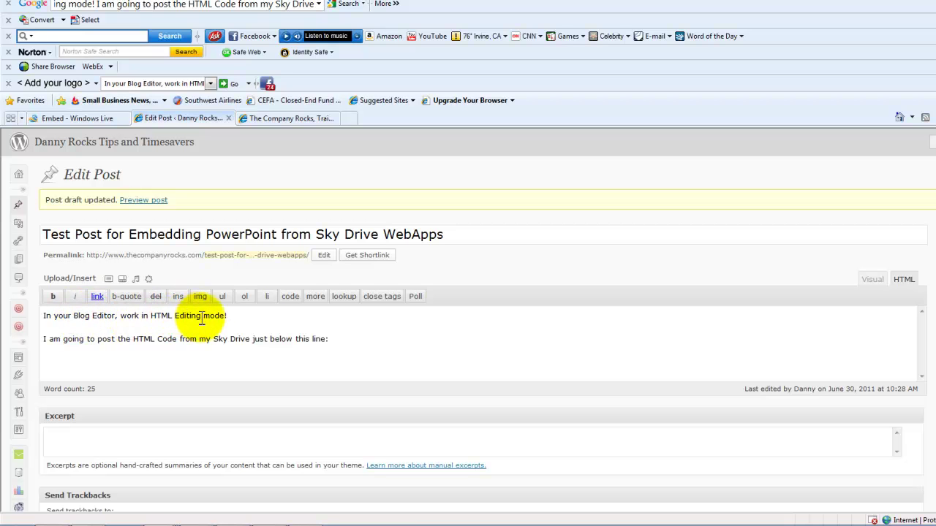
pyautogui.click(349, 343)
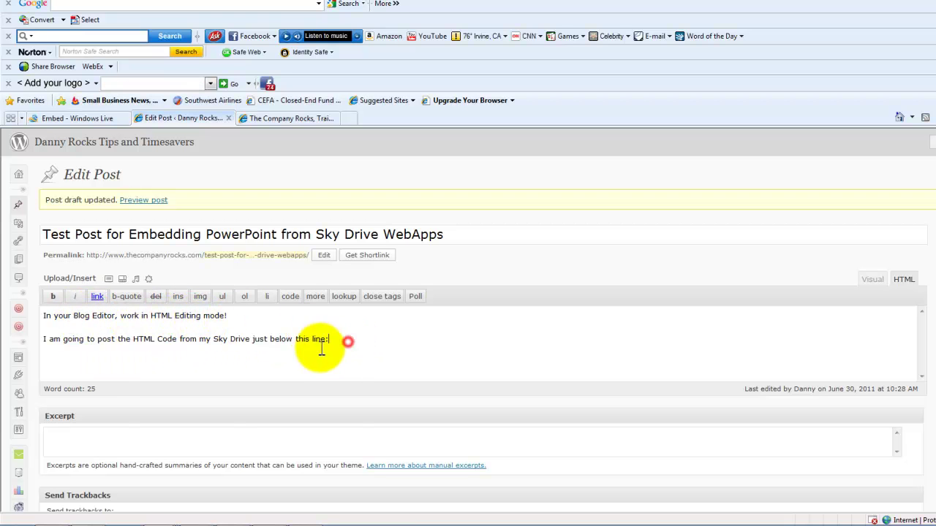
pyautogui.click(45, 354)
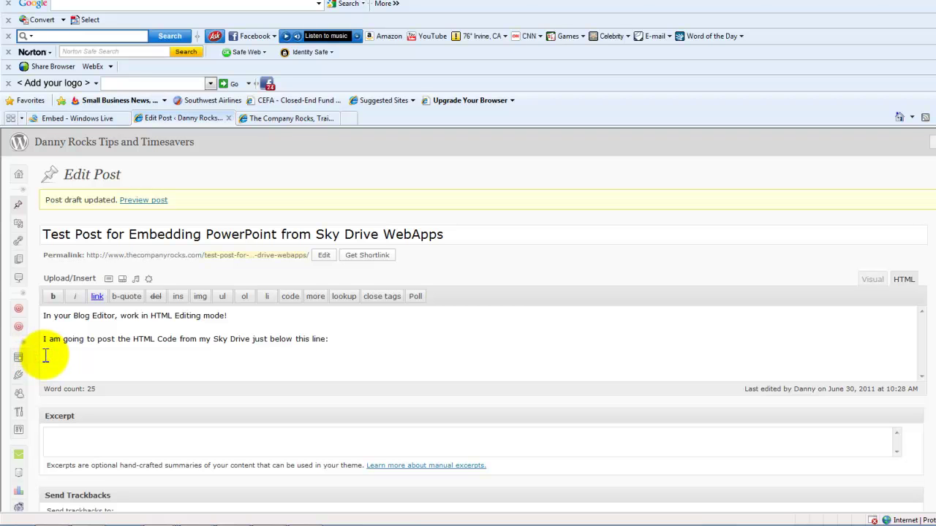
# Step: Copy the complete iframe mark-up from the SkyDrive embed page for the Tip 107 presentation
pyautogui.click(73, 119)
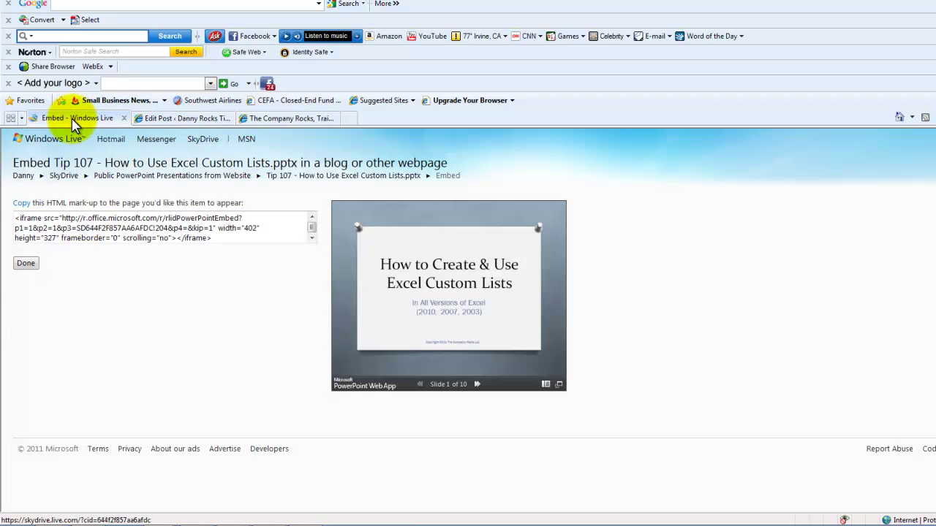
pyautogui.click(57, 234)
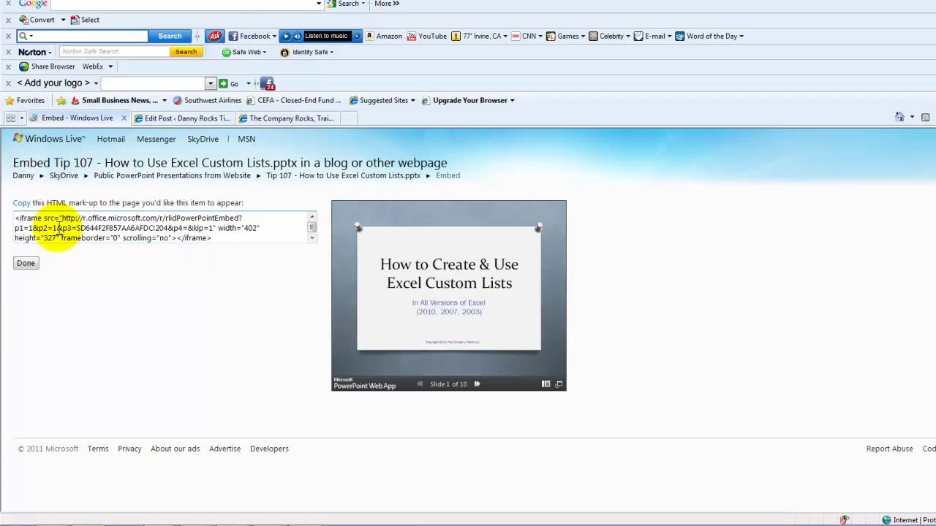
pyautogui.click(58, 233)
pyautogui.hotkey('ctrl', 'c')
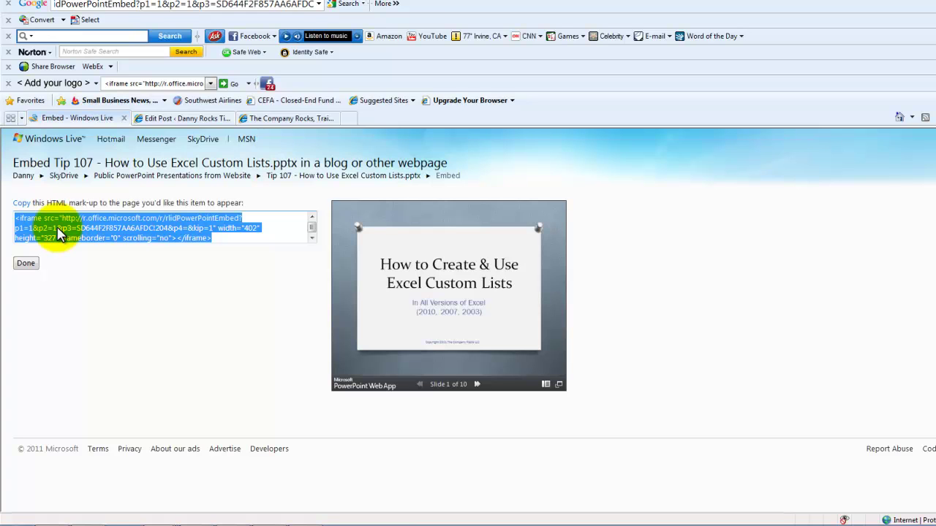
# Step: Paste the iframe code into the blog post directly below the line about posting the HTML code from Sky Drive
pyautogui.click(165, 121)
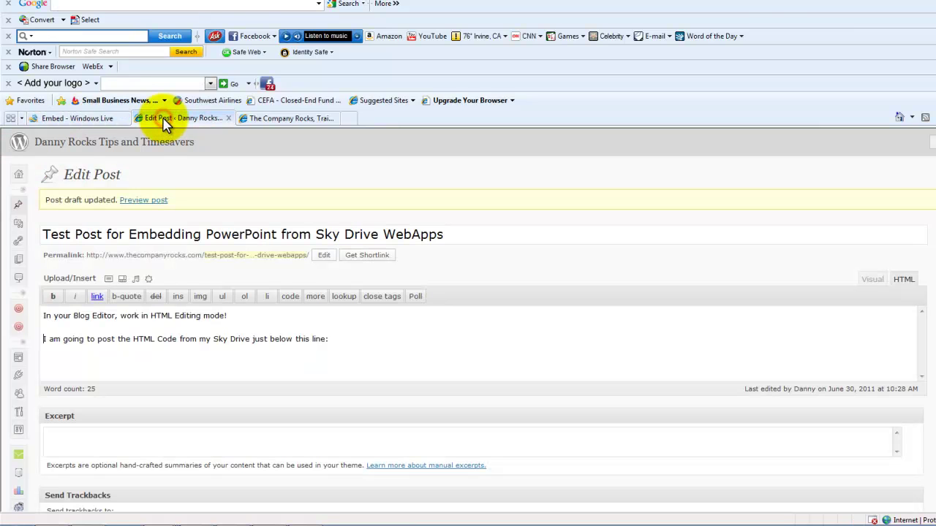
pyautogui.click(337, 337)
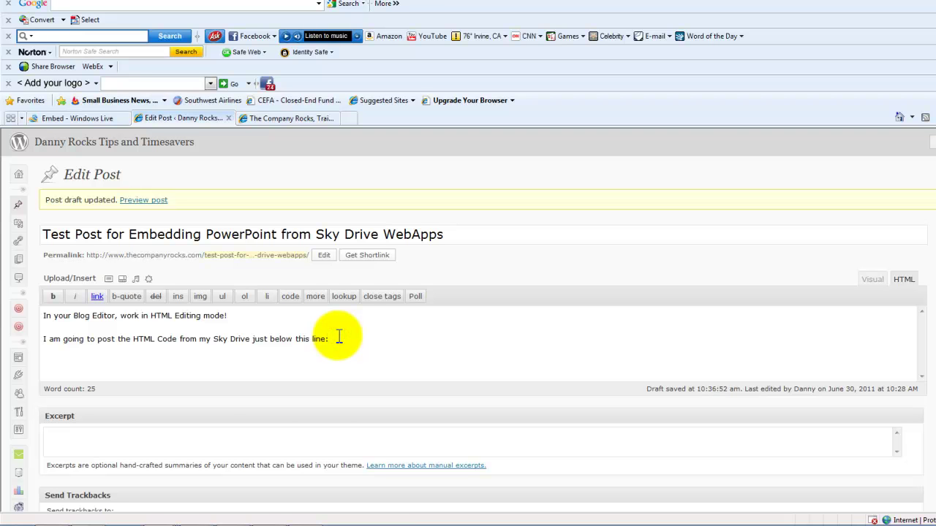
pyautogui.rightClick(47, 351)
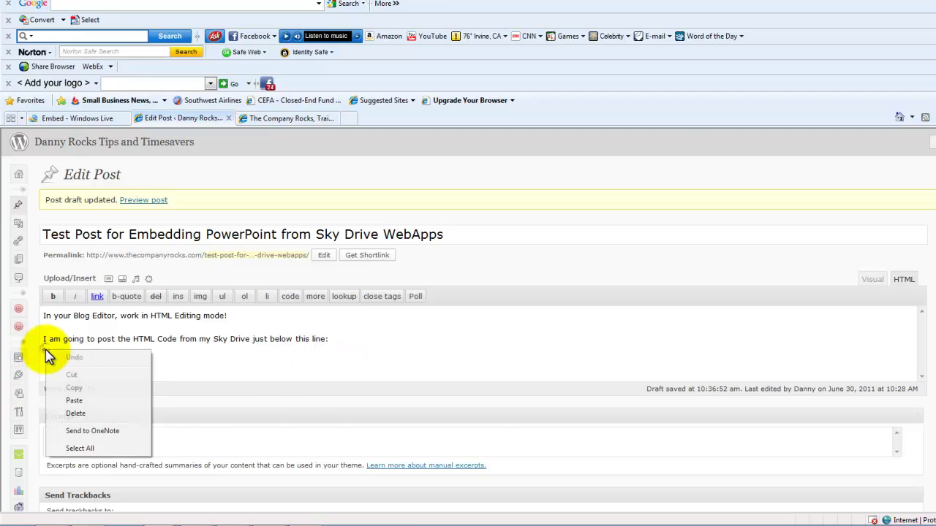
pyautogui.click(76, 401)
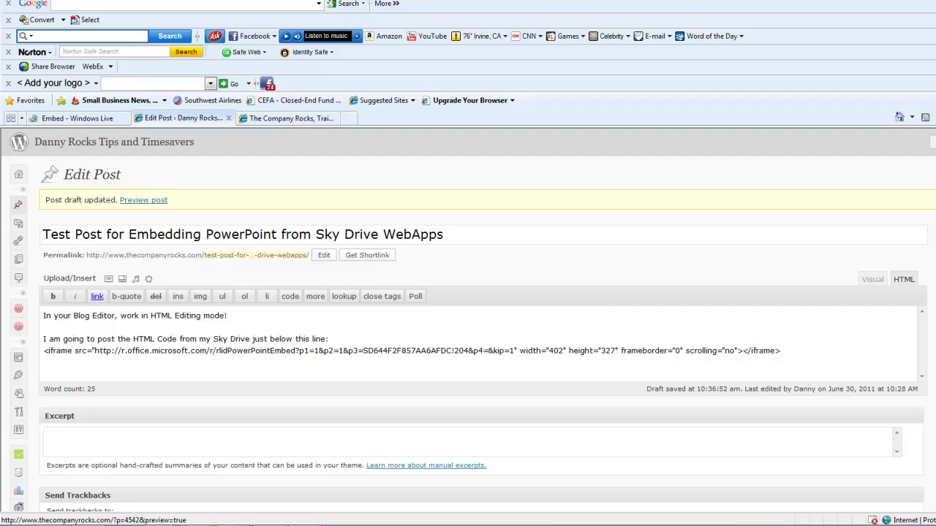
# Step: Preview the draft post in a maximized browser window and check the embedded presentation
pyautogui.click(150, 202)
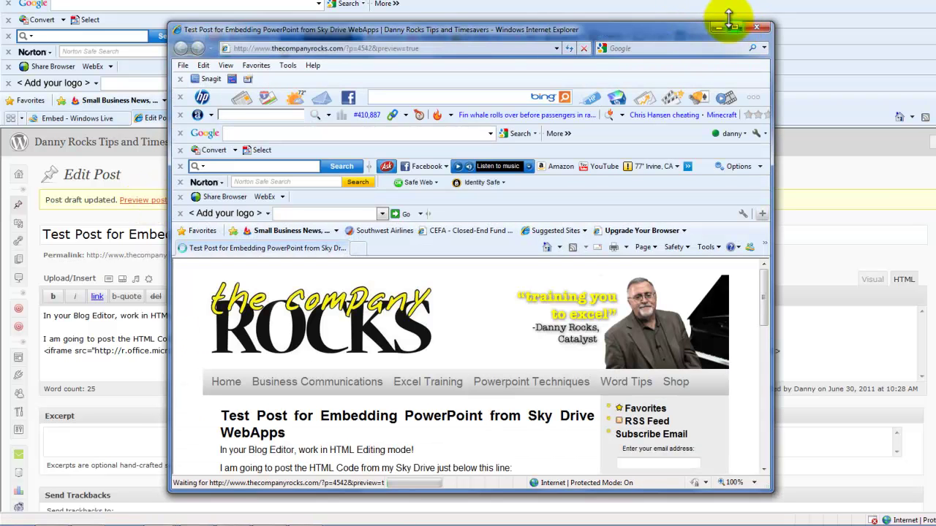
pyautogui.click(734, 27)
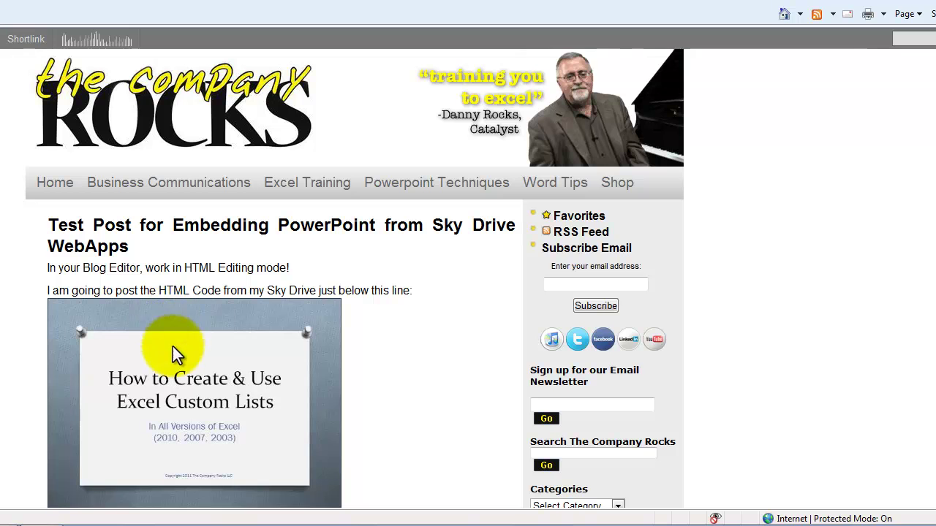
pyautogui.scroll(-1, 354, 293)
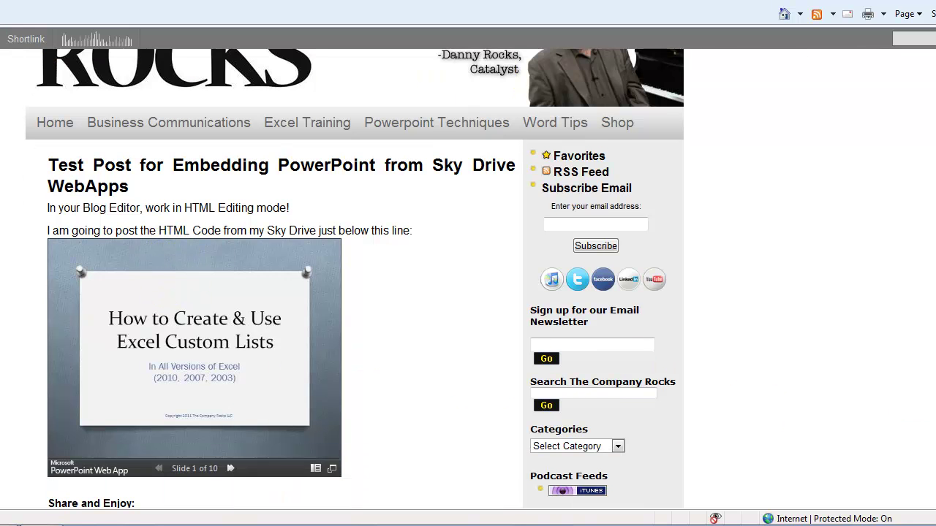
# Step: Page through the embedded presentation from the title slide to slide 10
pyautogui.click(229, 469)
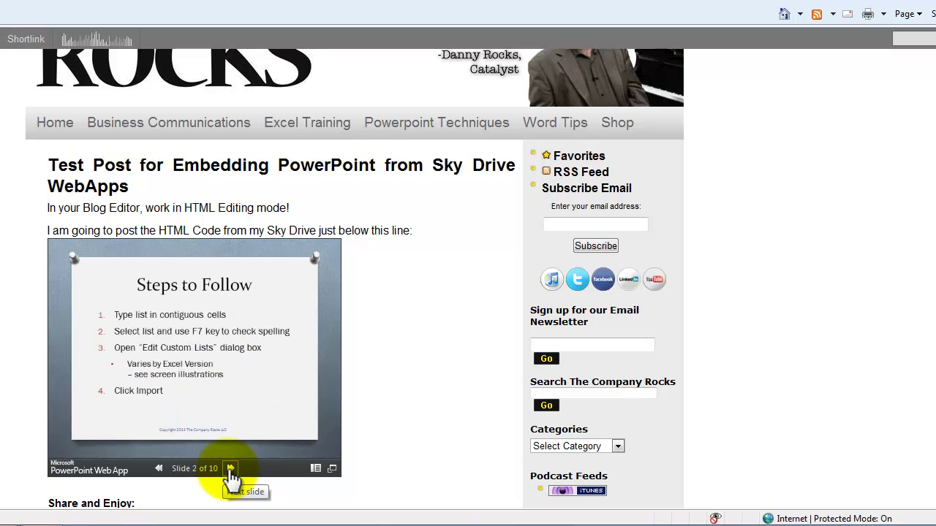
pyautogui.click(229, 468)
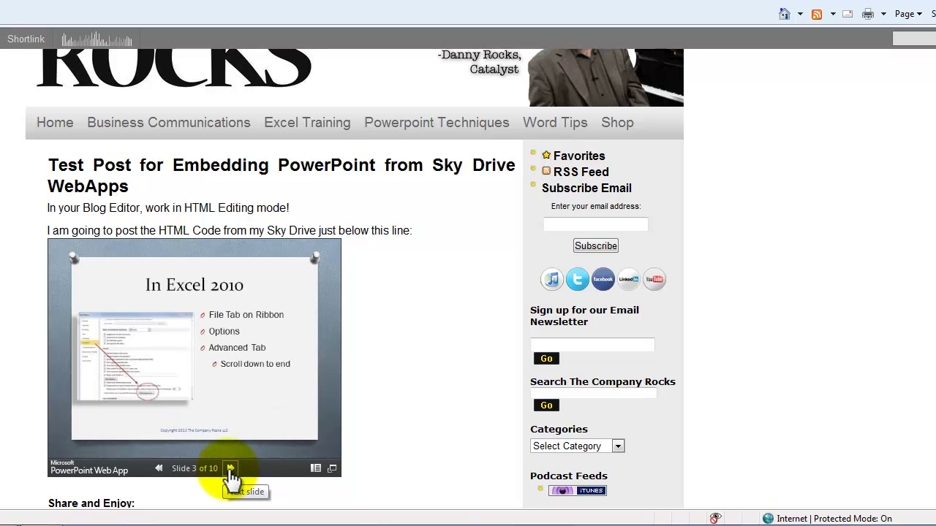
pyautogui.click(230, 469)
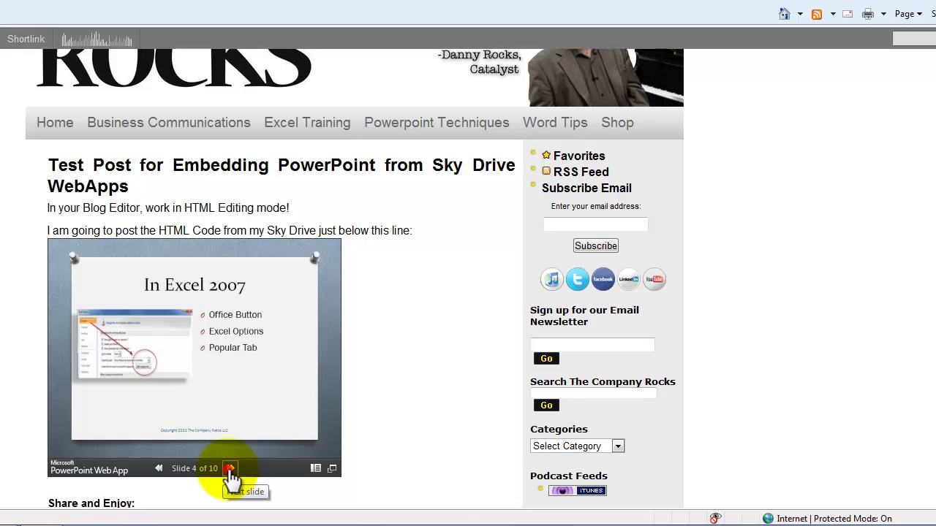
pyautogui.click(229, 468)
pyautogui.click(229, 469)
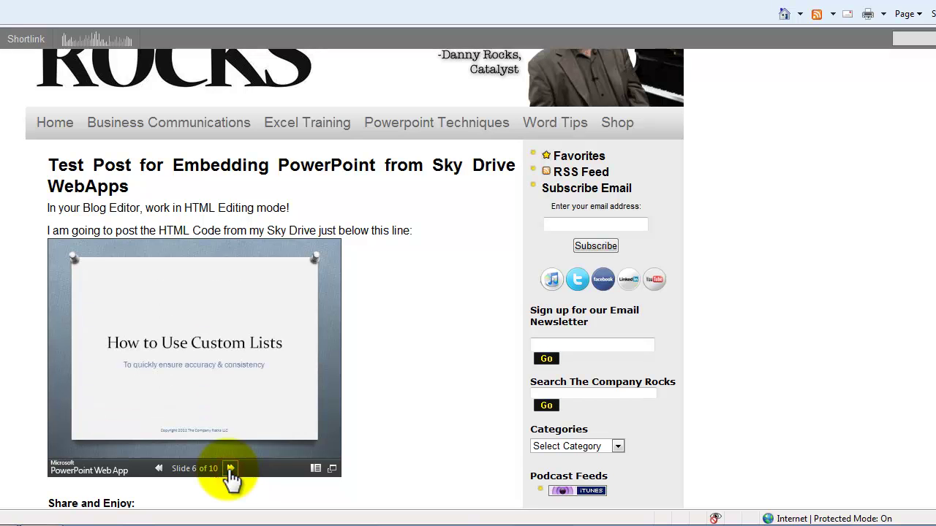
pyautogui.click(230, 469)
pyautogui.click(230, 468)
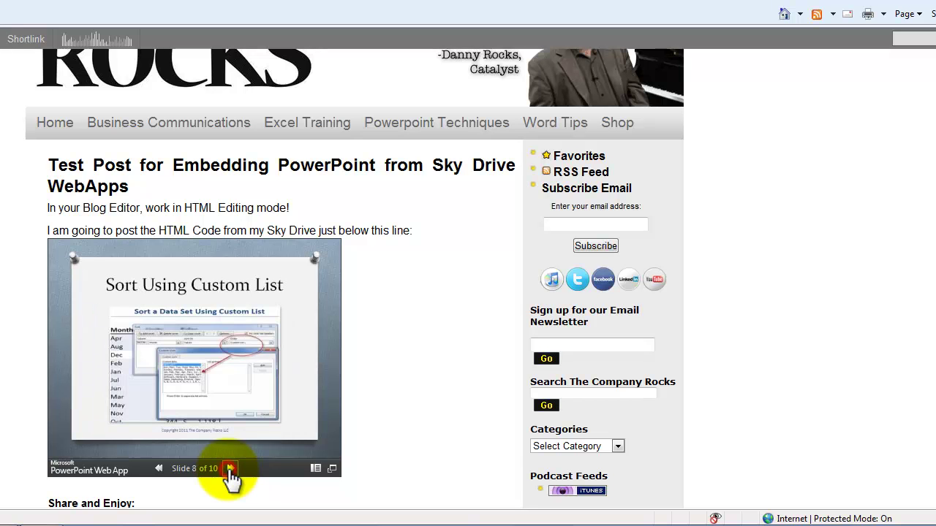
pyautogui.click(229, 468)
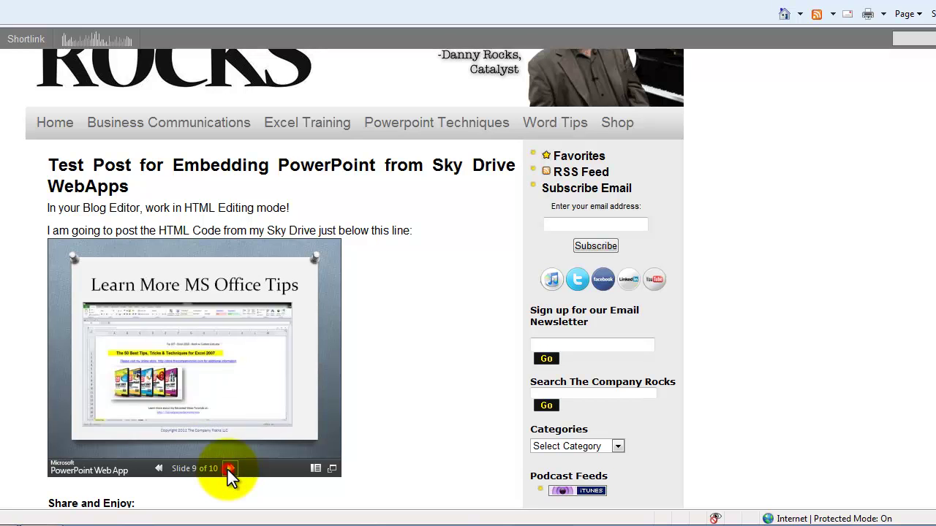
pyautogui.click(229, 468)
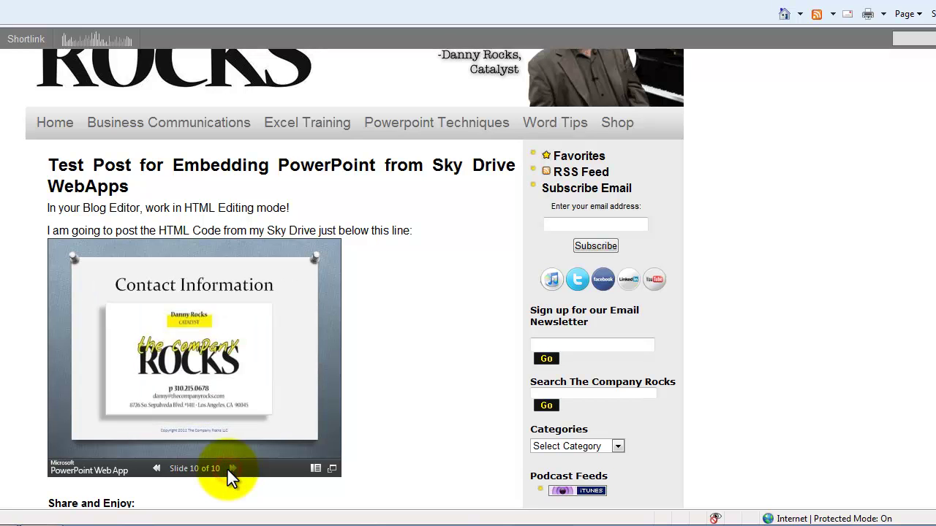
# Step: Open the embedded presentation at full size in its own browser window and maximize that window
pyautogui.click(333, 468)
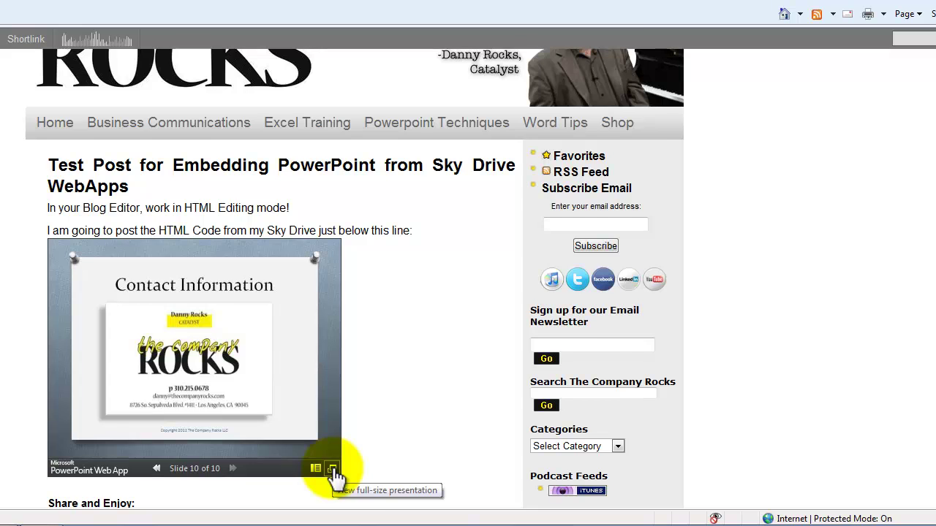
pyautogui.click(332, 468)
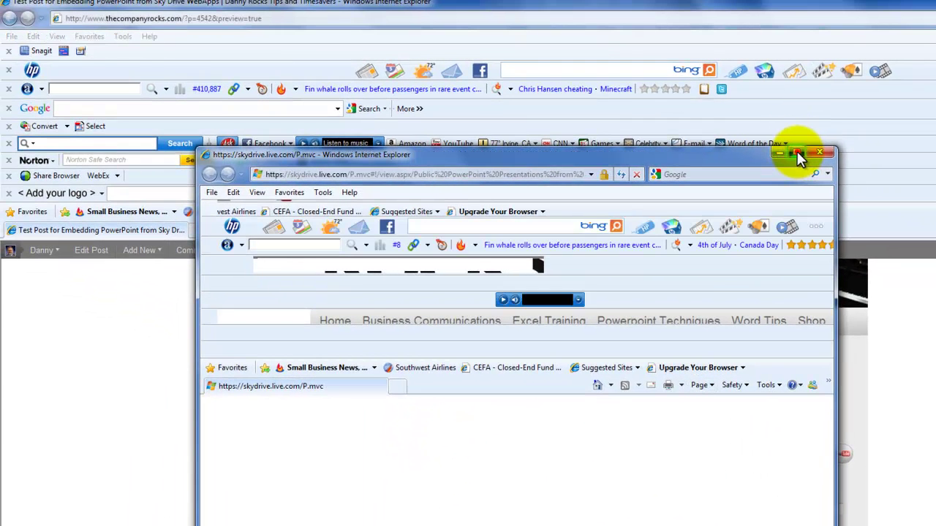
pyautogui.click(798, 154)
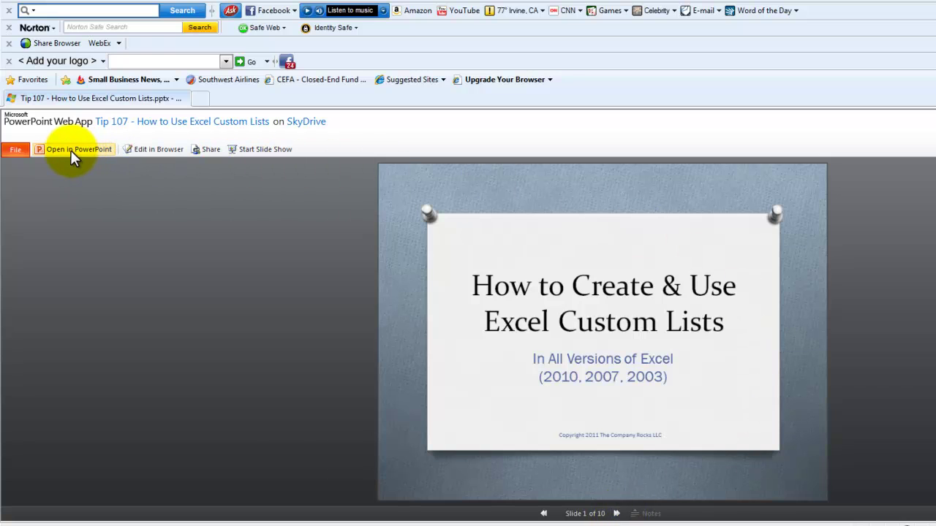
# Step: Review the presentation's file commands, open it for editing in the browser, and look over the Insert and Home editing tools
pyautogui.click(12, 152)
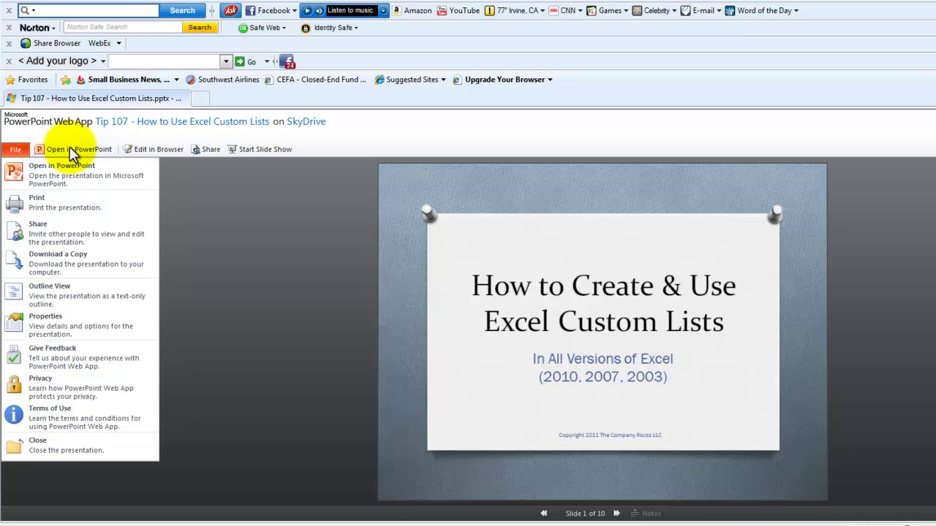
pyautogui.click(155, 147)
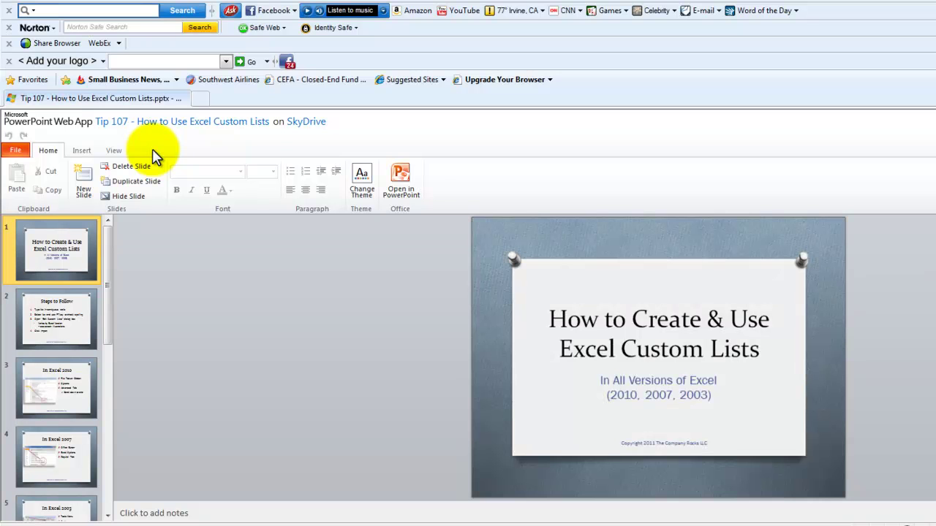
pyautogui.click(79, 150)
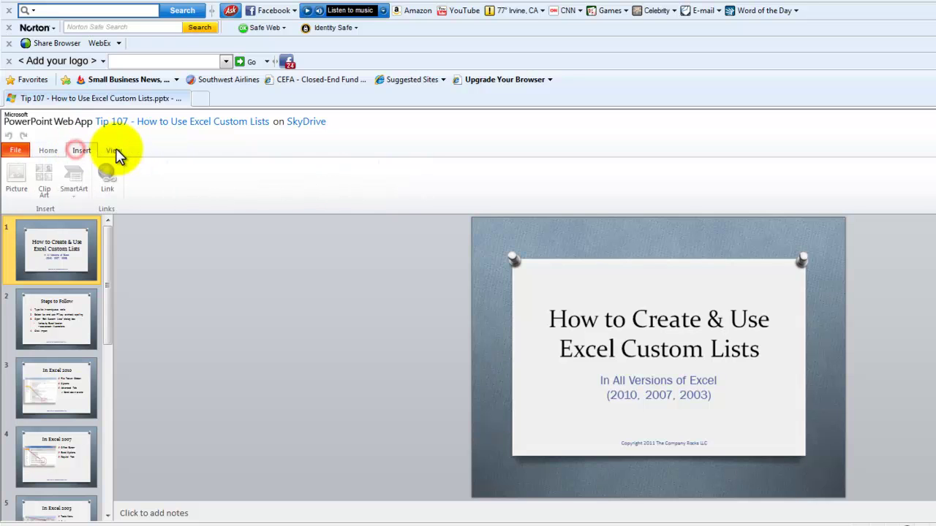
pyautogui.click(47, 152)
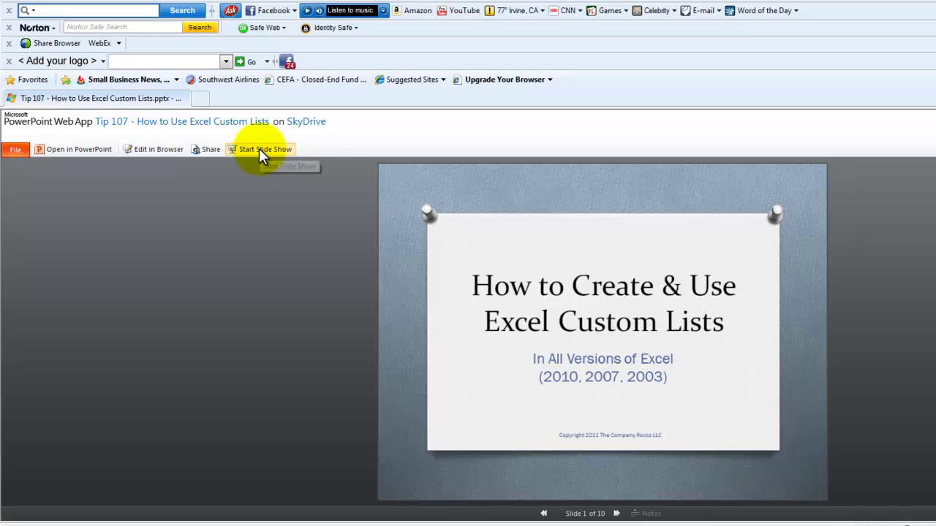
# Step: Run the presentation as a full-screen slide show from the title slide through to the Contact Information slide, then exit the show
pyautogui.click(259, 149)
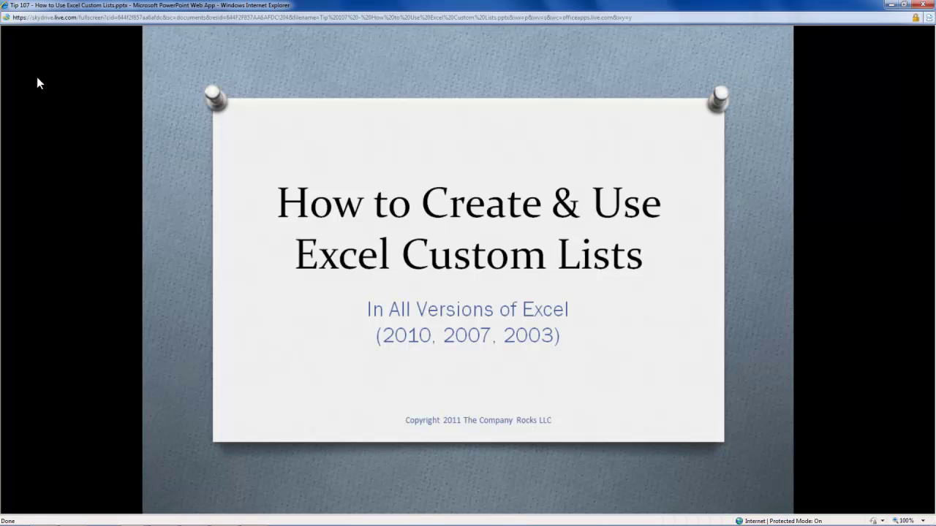
pyautogui.press('Right')
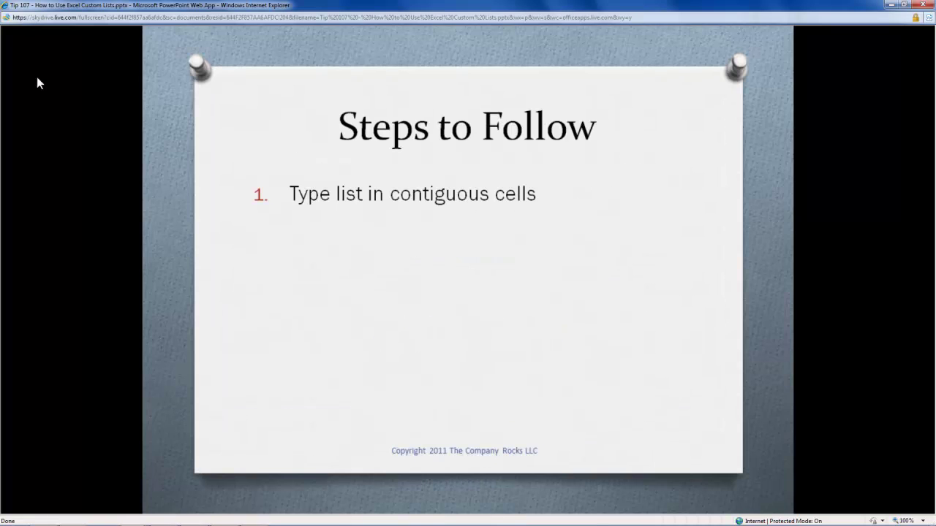
pyautogui.press('Right')
pyautogui.press('Right')
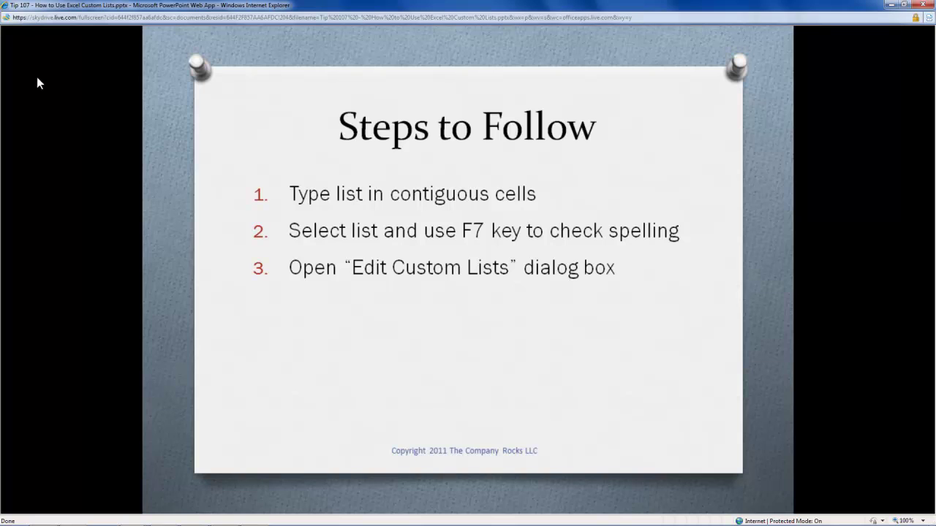
pyautogui.press('Right')
pyautogui.press('Right')
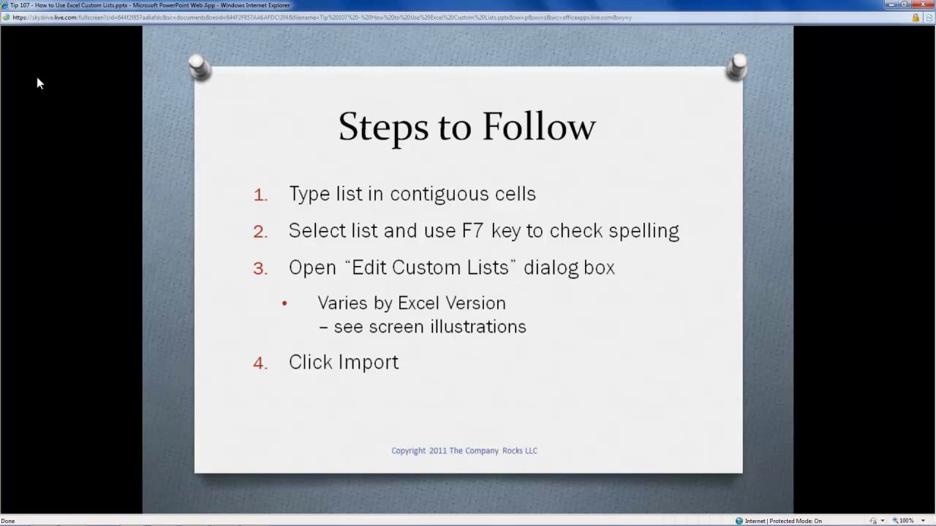
pyautogui.press('Right')
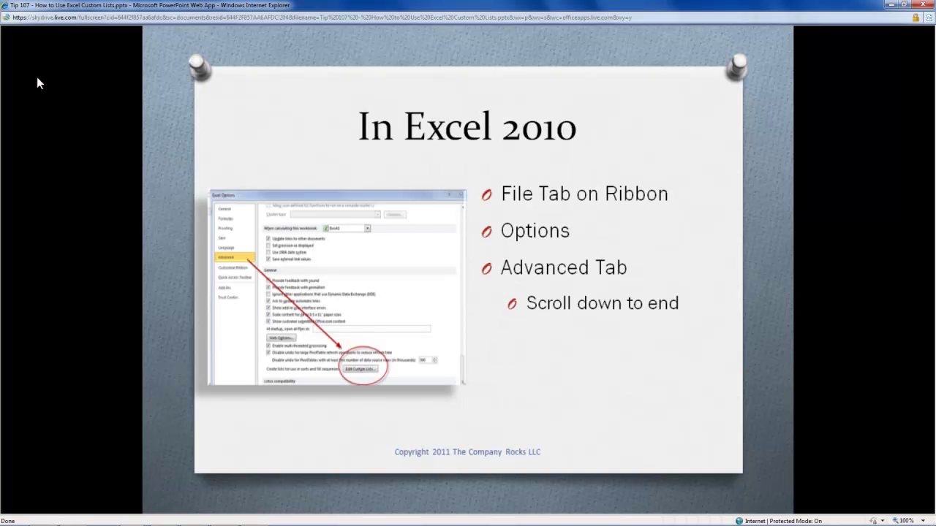
pyautogui.press('Right')
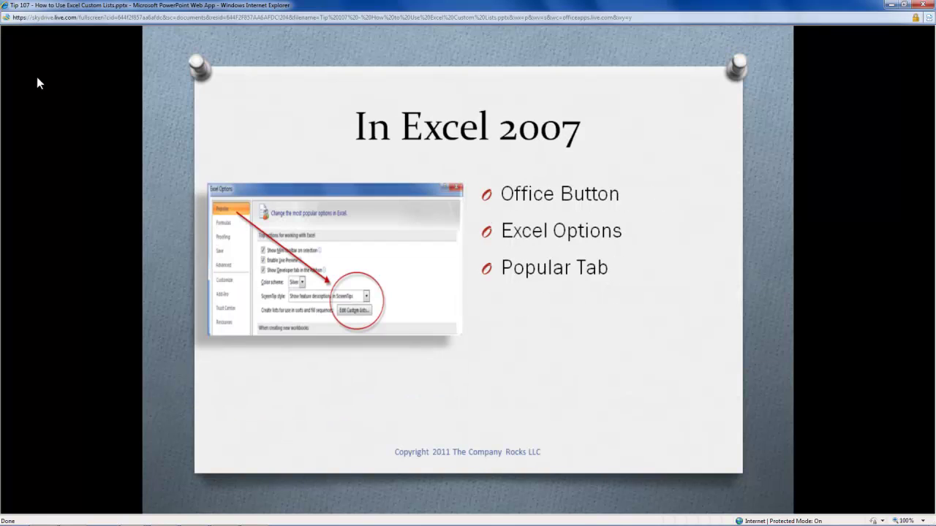
pyautogui.press('Right')
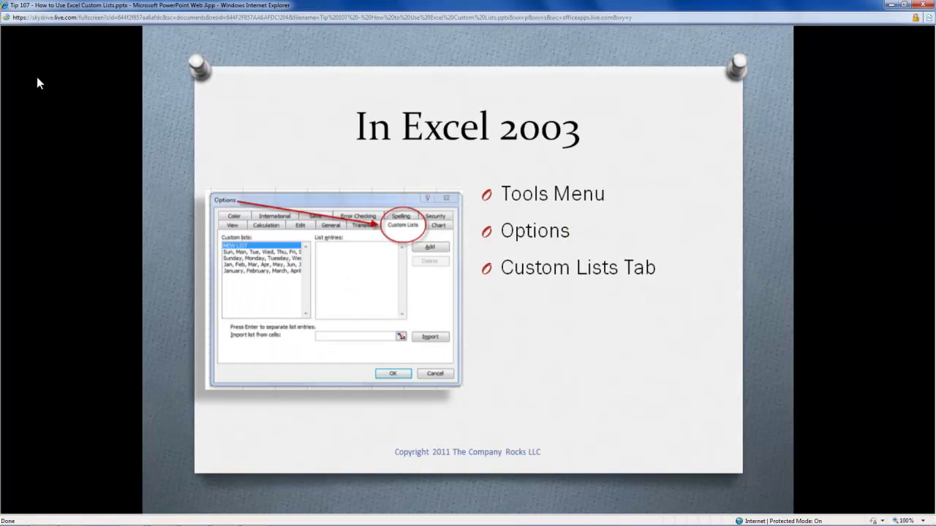
pyautogui.press('Right')
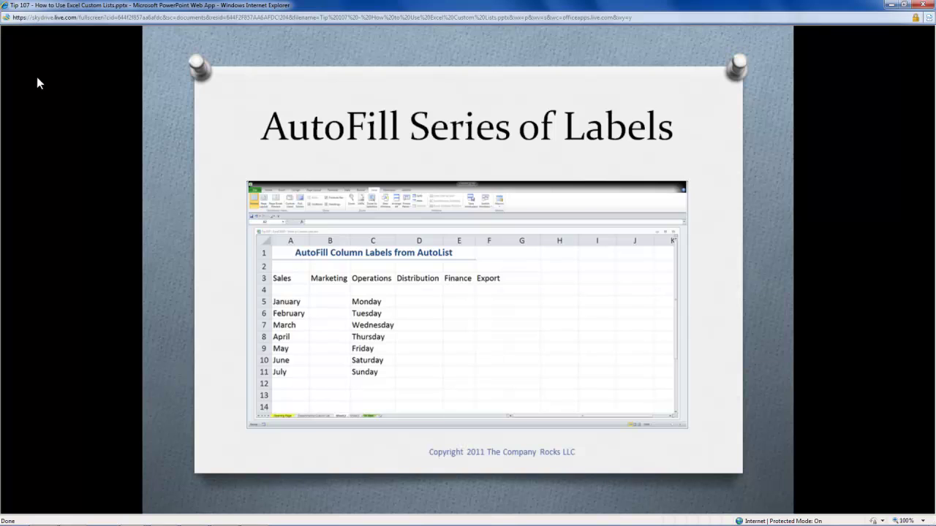
pyautogui.press('Right')
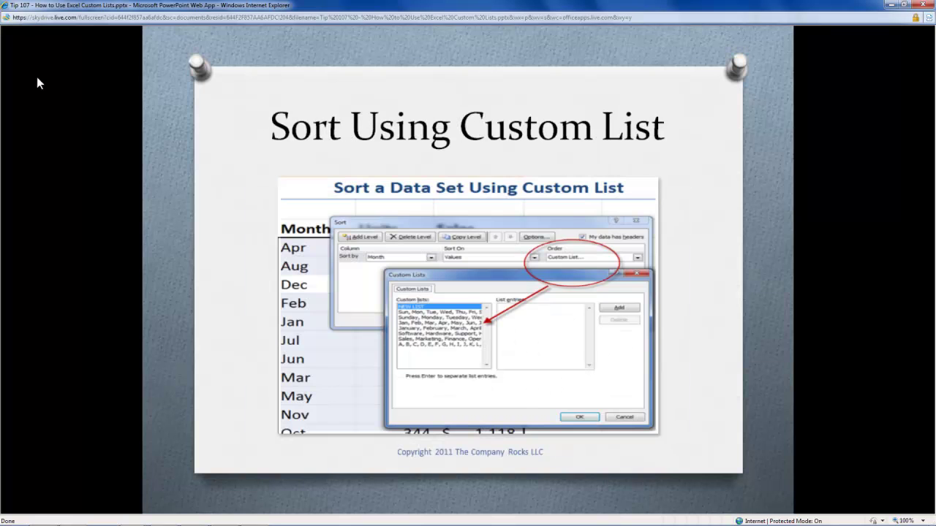
pyautogui.press('Right')
pyautogui.press('Right')
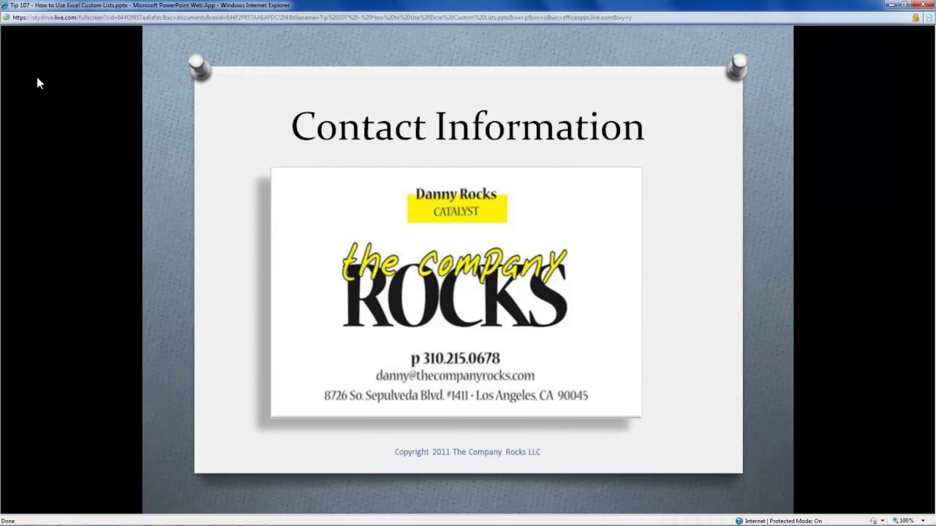
pyautogui.click(38, 80)
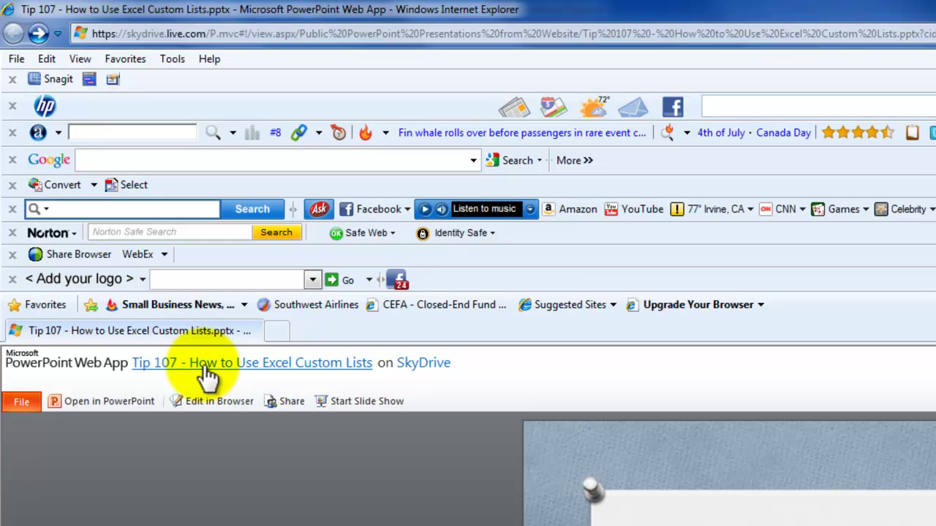
# Step: Return to the SkyDrive folder holding Tip 107 - How to Use Excel Custom Lists and open that file's embed page
pyautogui.click(207, 368)
pyautogui.click(204, 368)
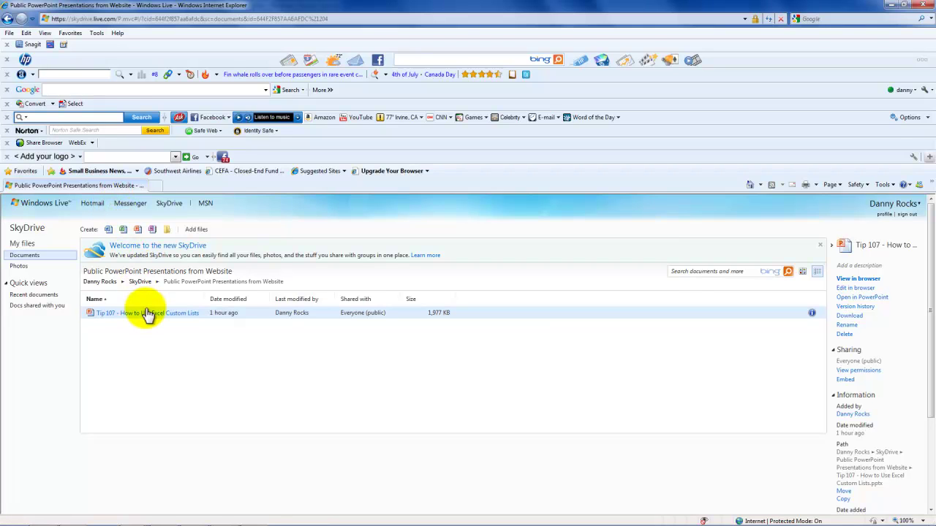
pyautogui.click(241, 313)
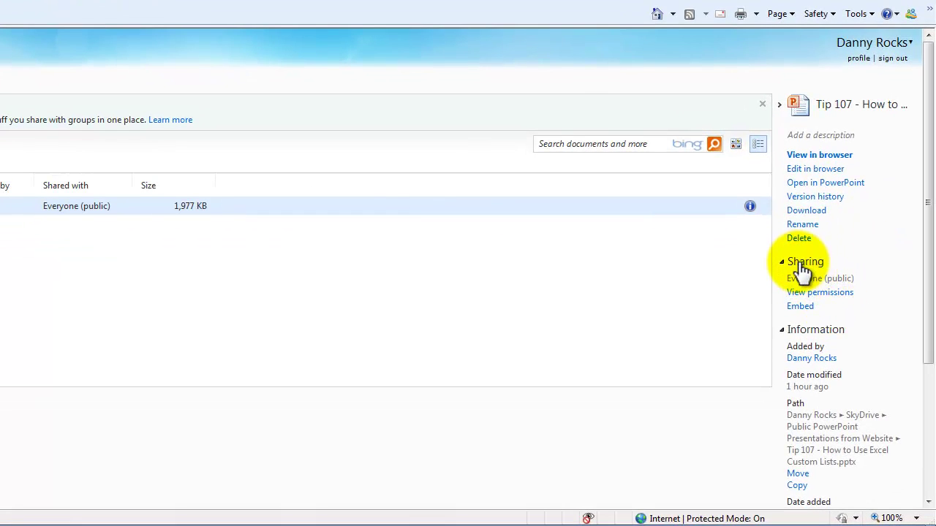
pyautogui.click(800, 307)
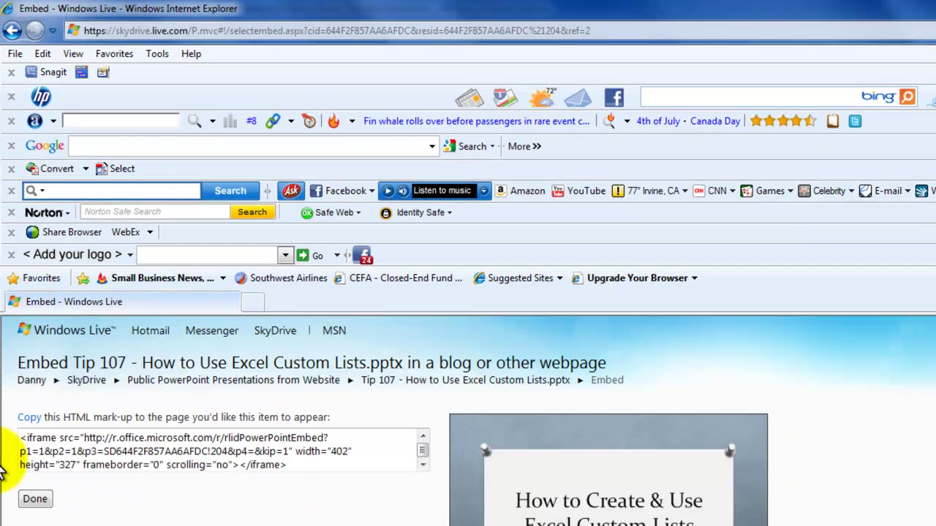
# Step: Select the whole iframe embed code, view its copy options, and finish with the embed page
pyautogui.click(50, 449)
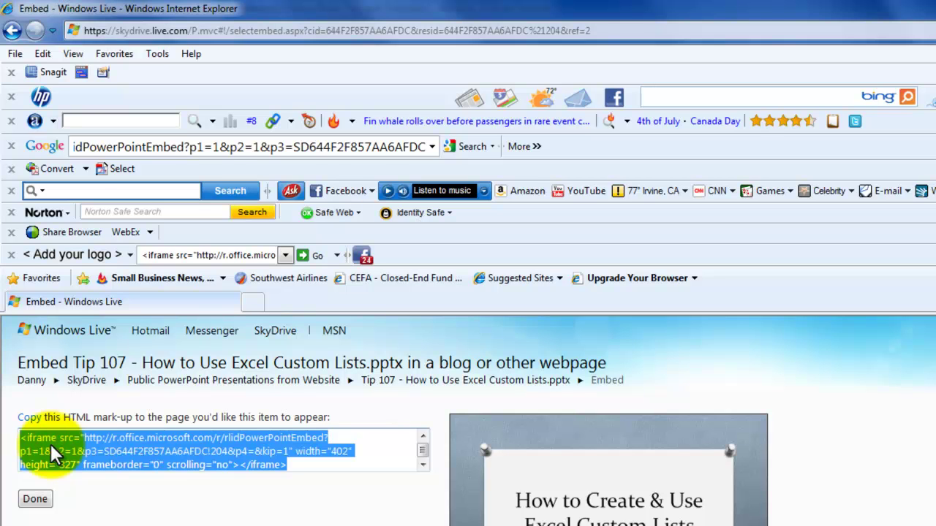
pyautogui.rightClick(50, 444)
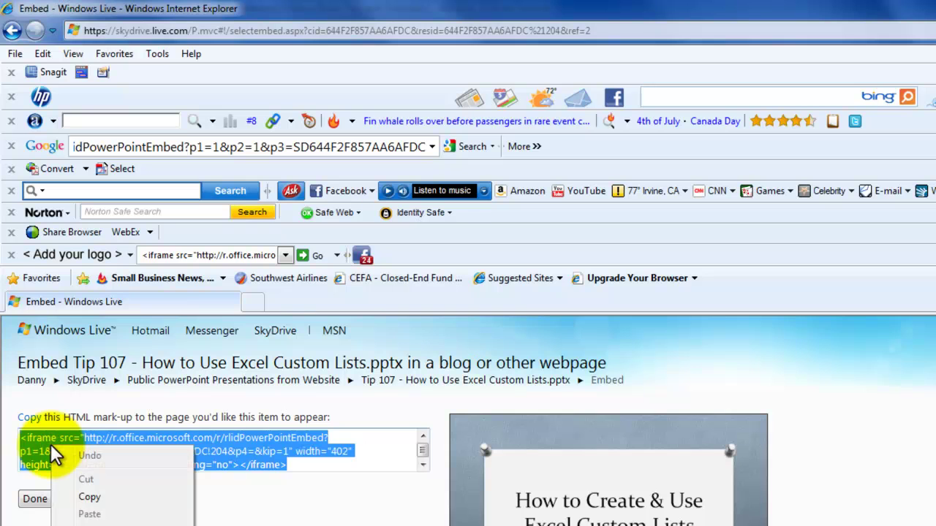
pyautogui.click(268, 518)
pyautogui.click(35, 499)
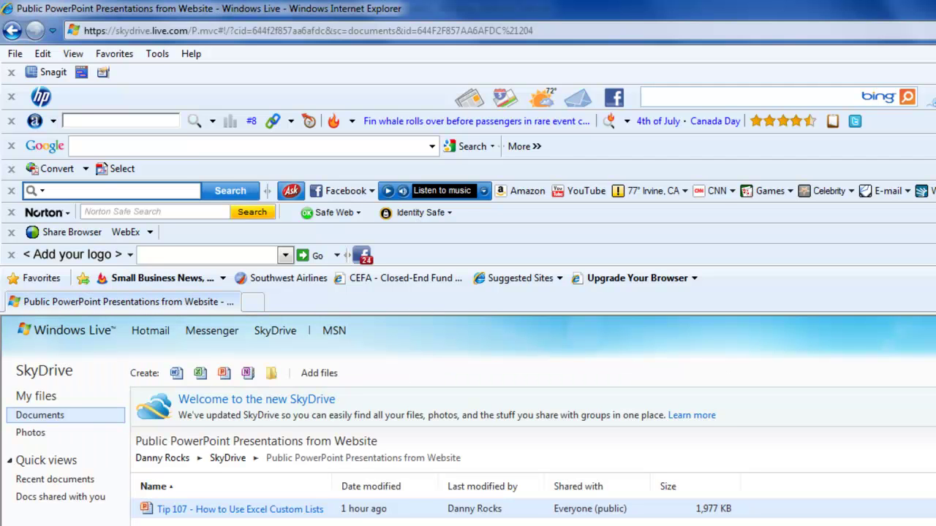
# Step: Switch to the browser window with the WordPress post editor and bring up The Company Rocks blog page
pyautogui.hotkey('alt', 'Tab')
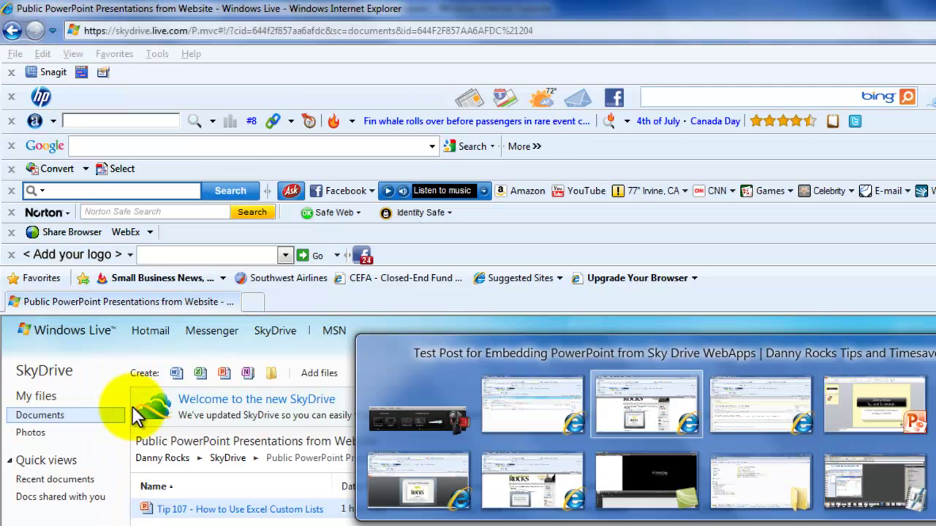
pyautogui.hotkey('alt', 'Tab')
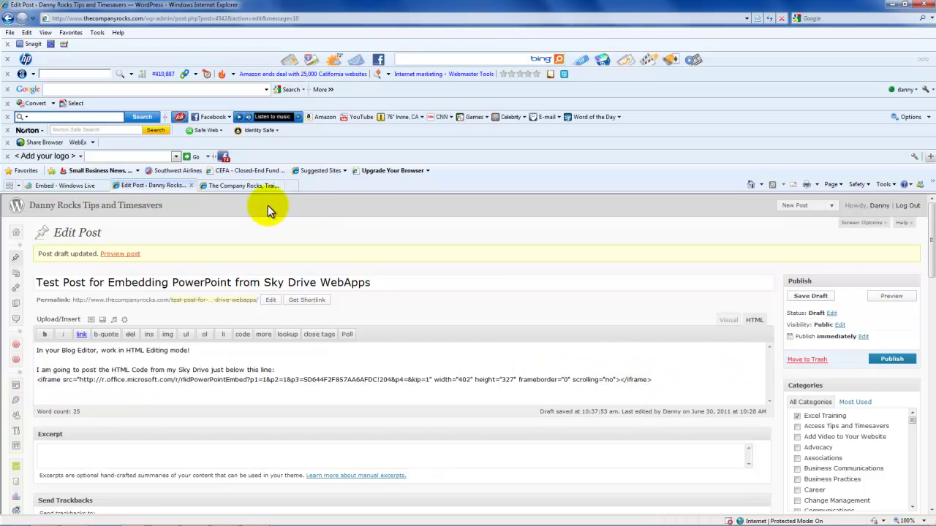
pyautogui.click(253, 188)
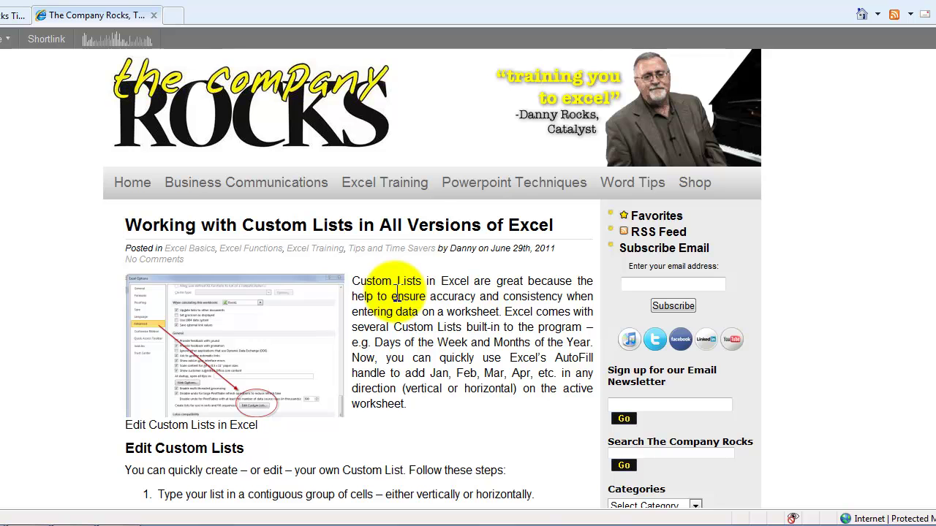
# Step: Look through the Custom Lists post and find the embedded Excel workbook in the post about embedding from Sky Drive
pyautogui.scroll(-2, 396, 293)
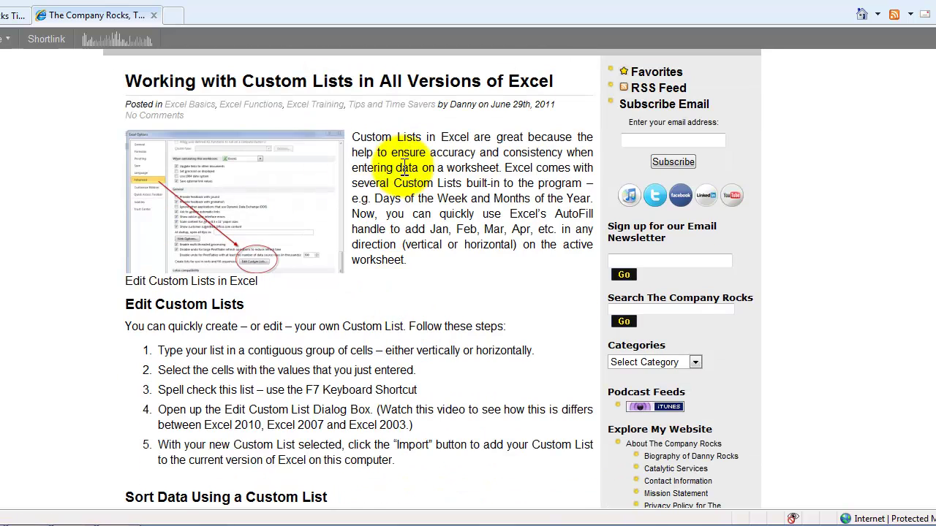
pyautogui.scroll(-1, 402, 166)
pyautogui.scroll(-4, 402, 167)
pyautogui.scroll(-1, 403, 167)
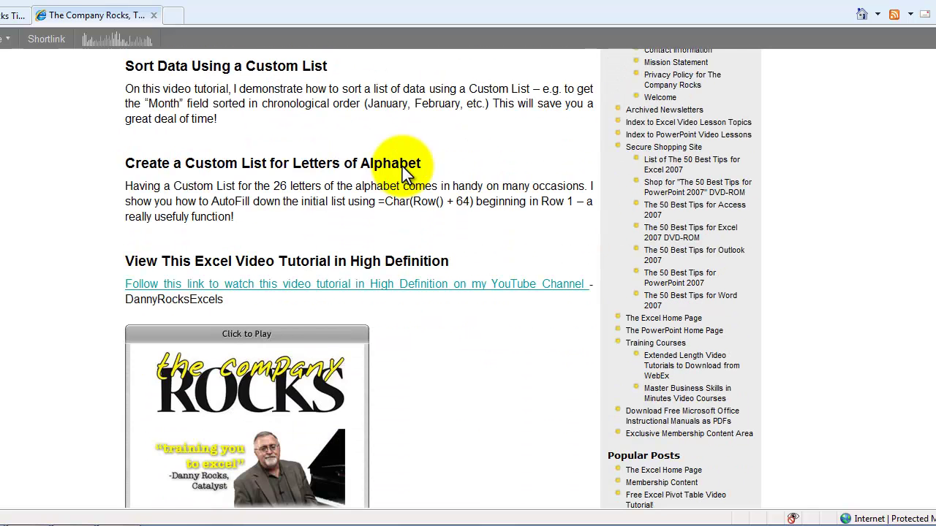
pyautogui.scroll(-2, 403, 166)
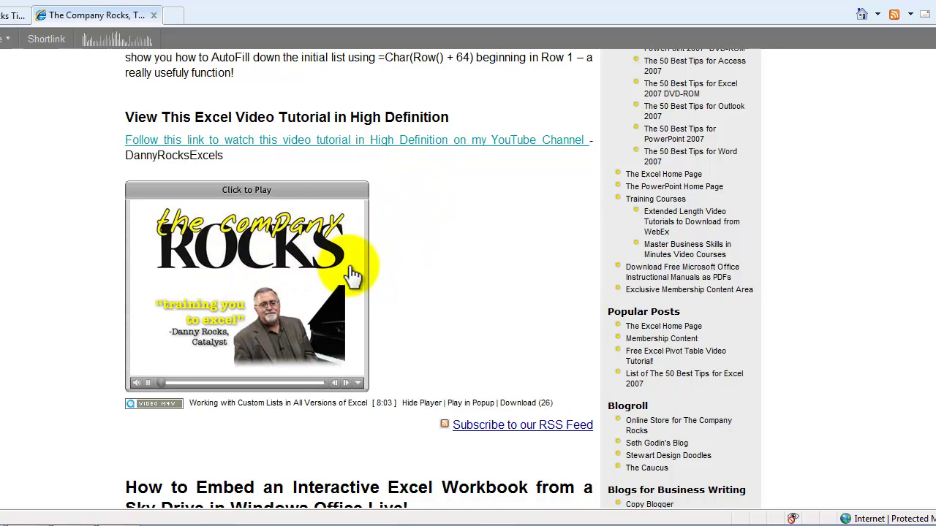
pyautogui.scroll(-1, 498, 223)
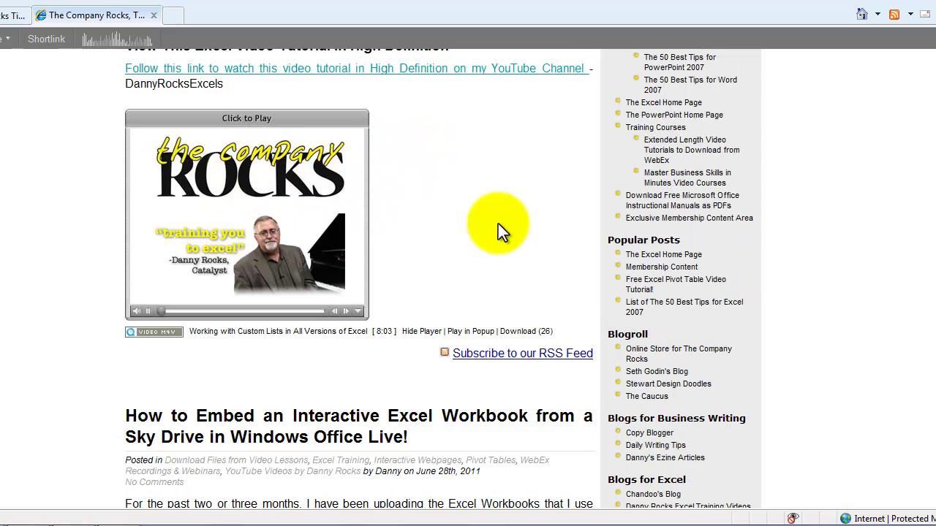
pyautogui.scroll(1, 498, 223)
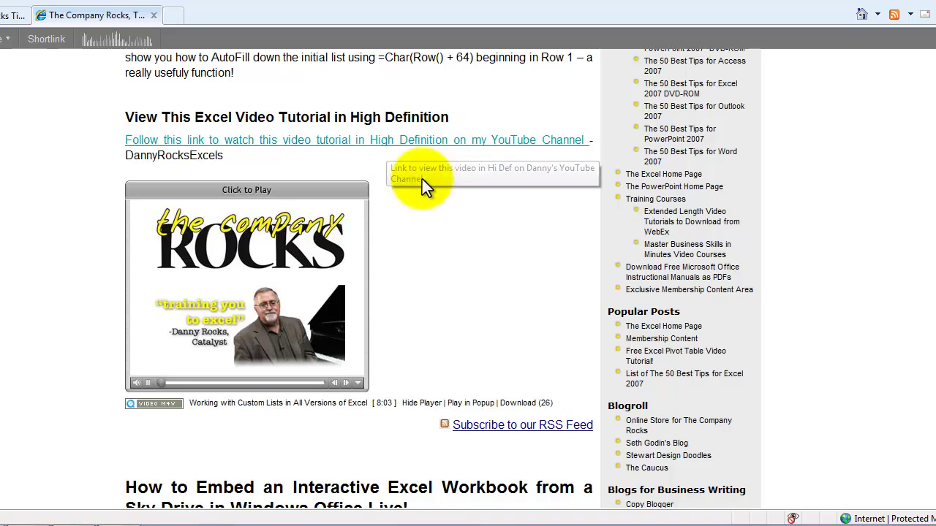
pyautogui.scroll(-3, 431, 188)
pyautogui.scroll(-2, 435, 196)
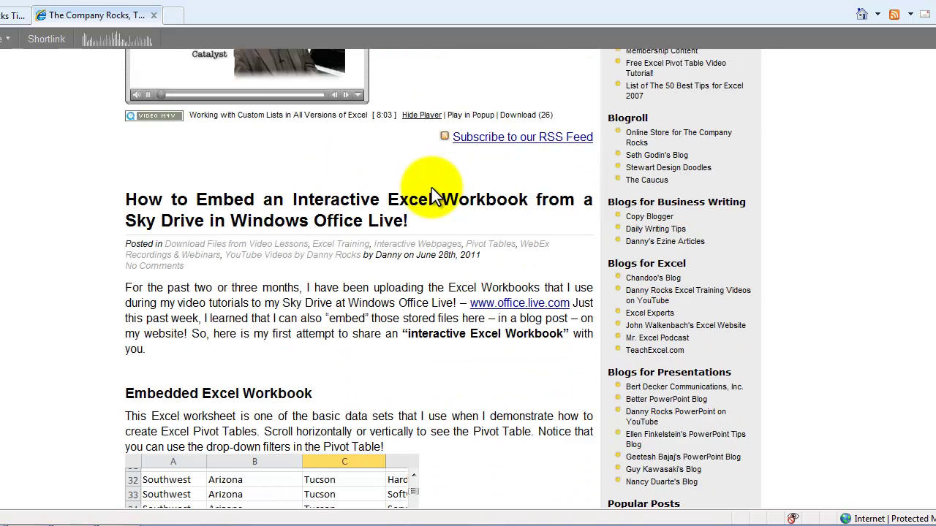
pyautogui.scroll(-1, 434, 189)
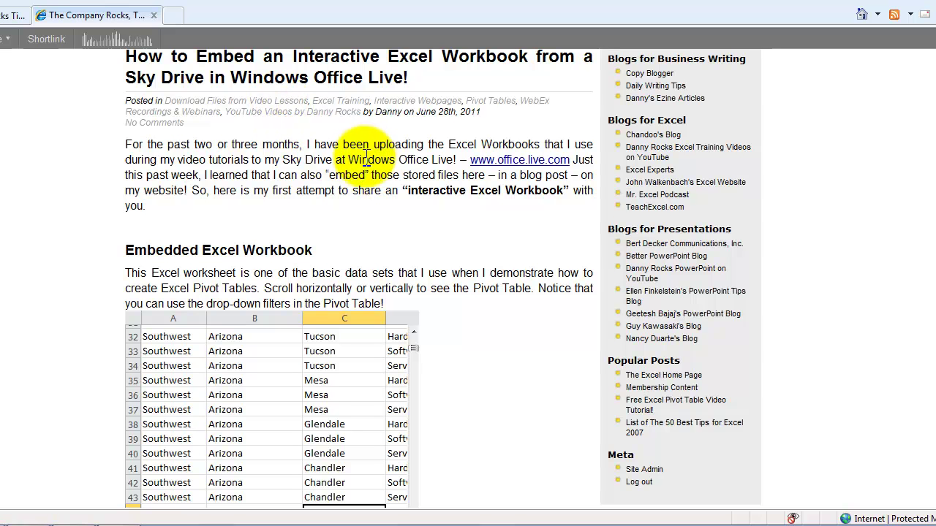
pyautogui.scroll(-1, 365, 161)
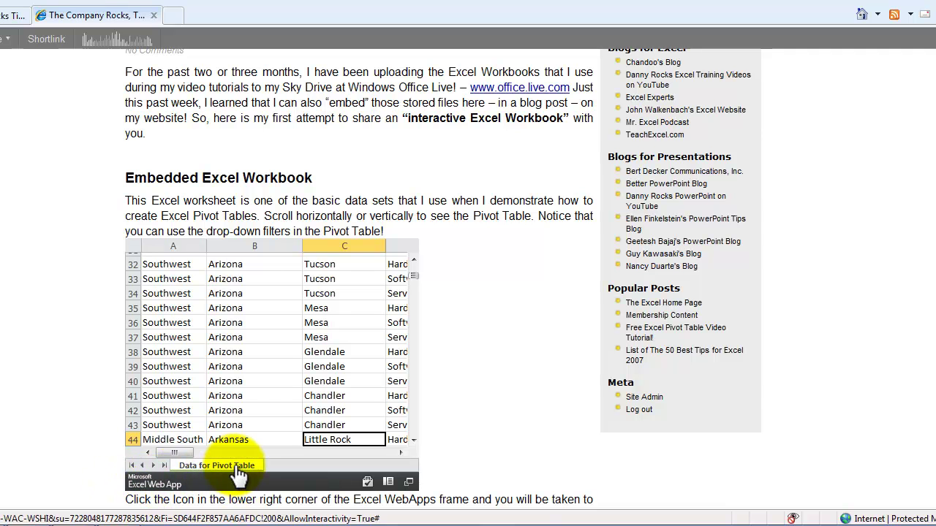
# Step: Browse the embedded Excel workbook to its pivot table, starting at row 1 and column G
pyautogui.moveTo(185, 451); pyautogui.dragTo(210, 450)
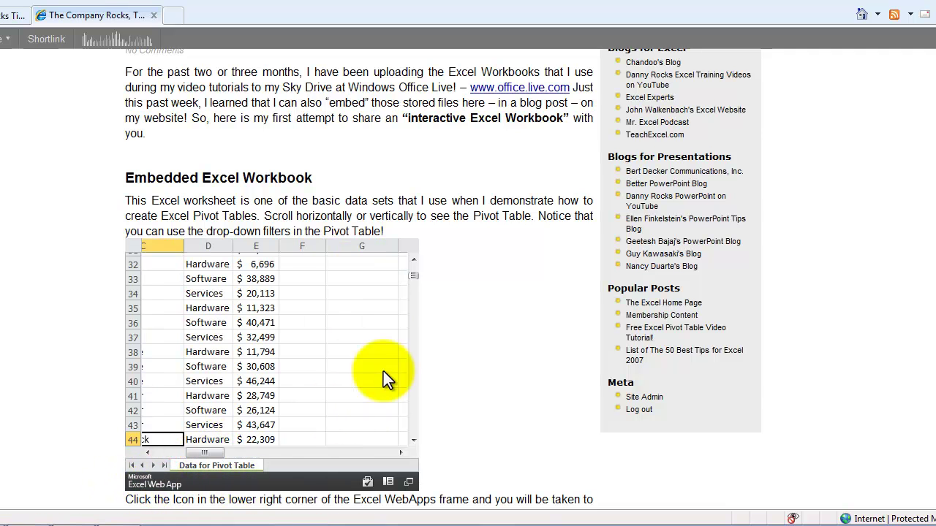
pyautogui.moveTo(413, 275); pyautogui.dragTo(414, 263)
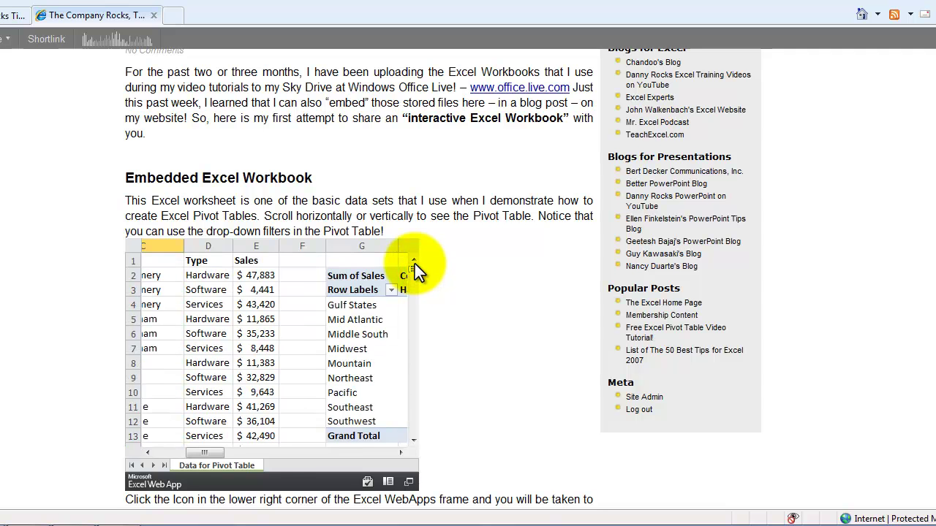
pyautogui.moveTo(220, 450); pyautogui.dragTo(246, 451)
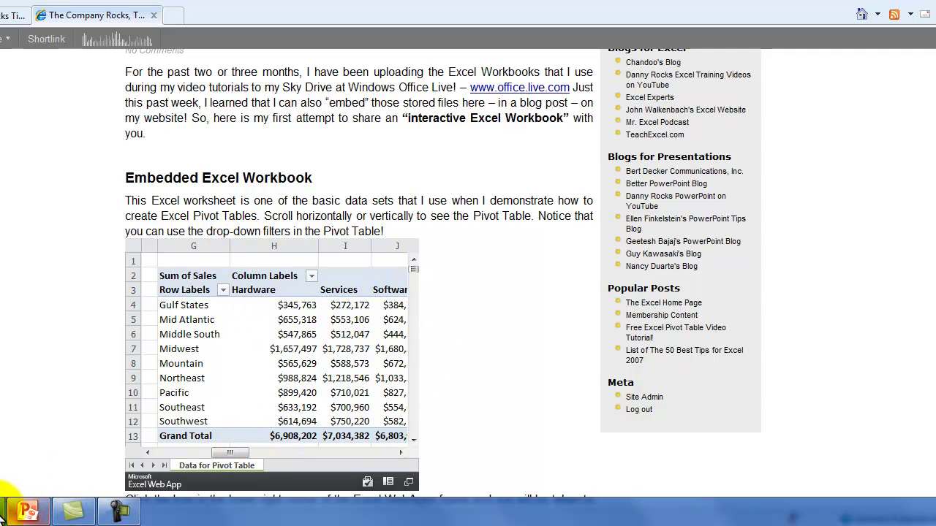
# Step: Switch to PowerPoint with the Embed PowerPoint Presentation on Blog or Website title slide
pyautogui.click(14, 511)
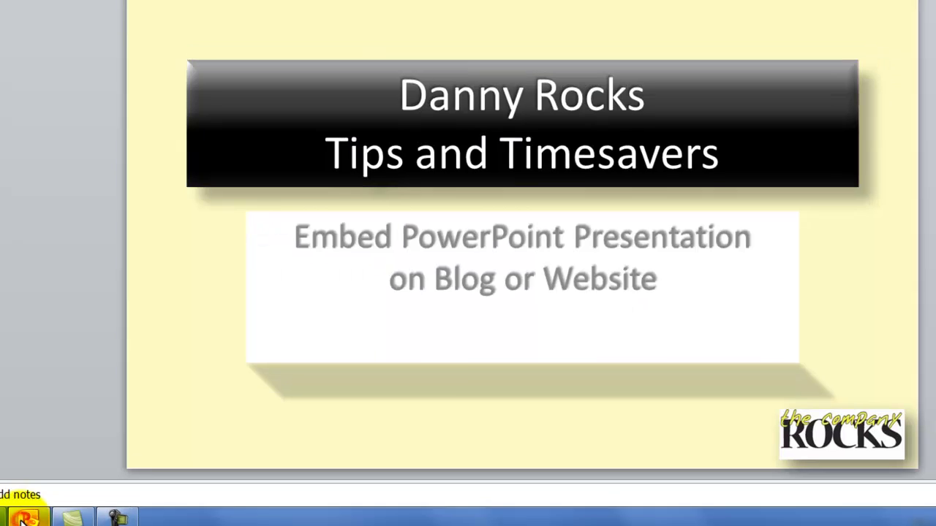